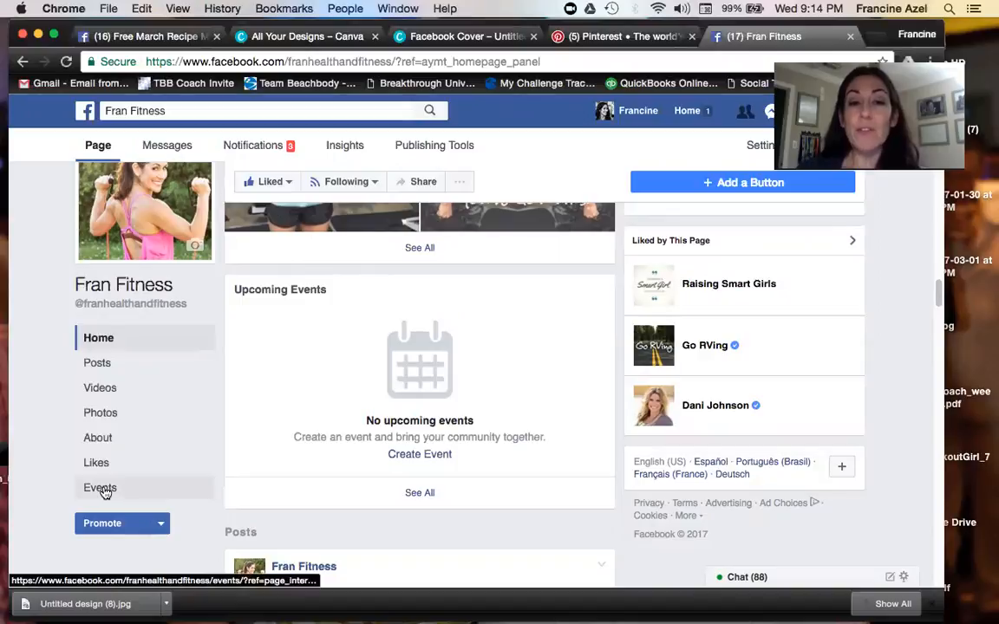
Step: Start creating a new event from the Fran Fitness page's Events section
click(99, 489)
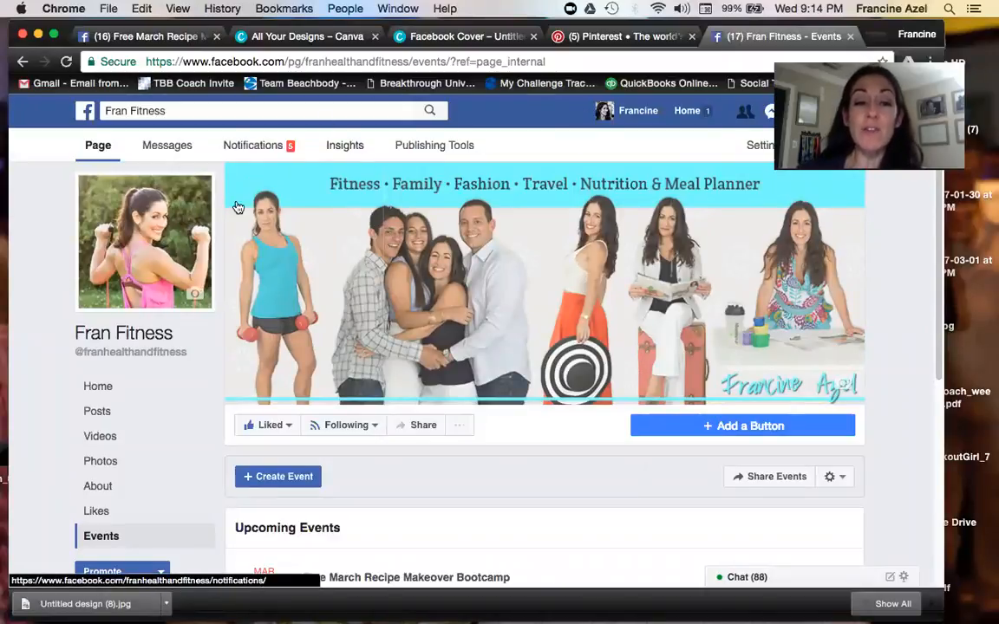
scroll(217, 258, down, 3)
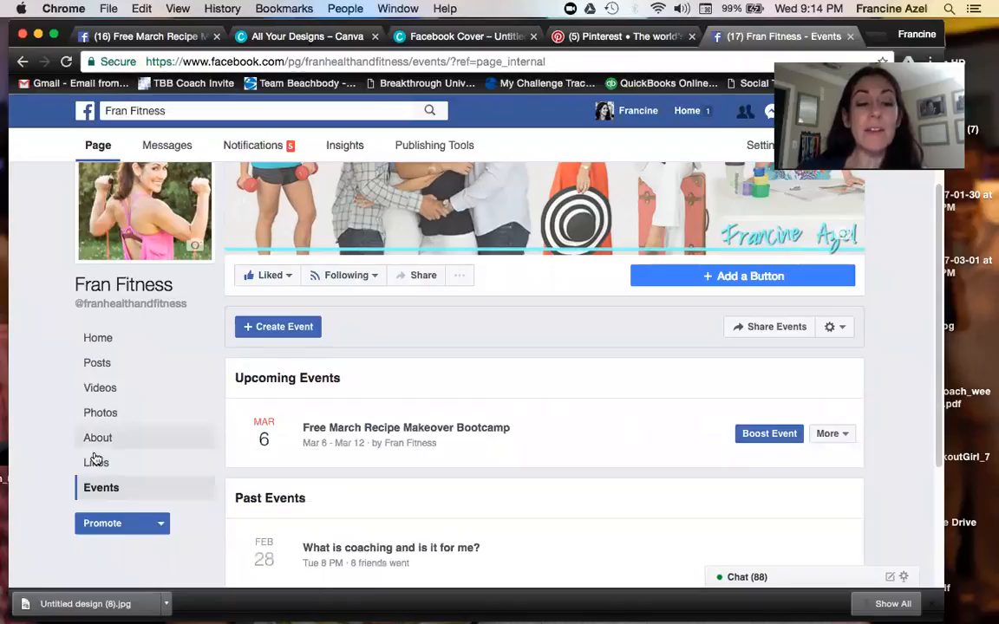
click(287, 327)
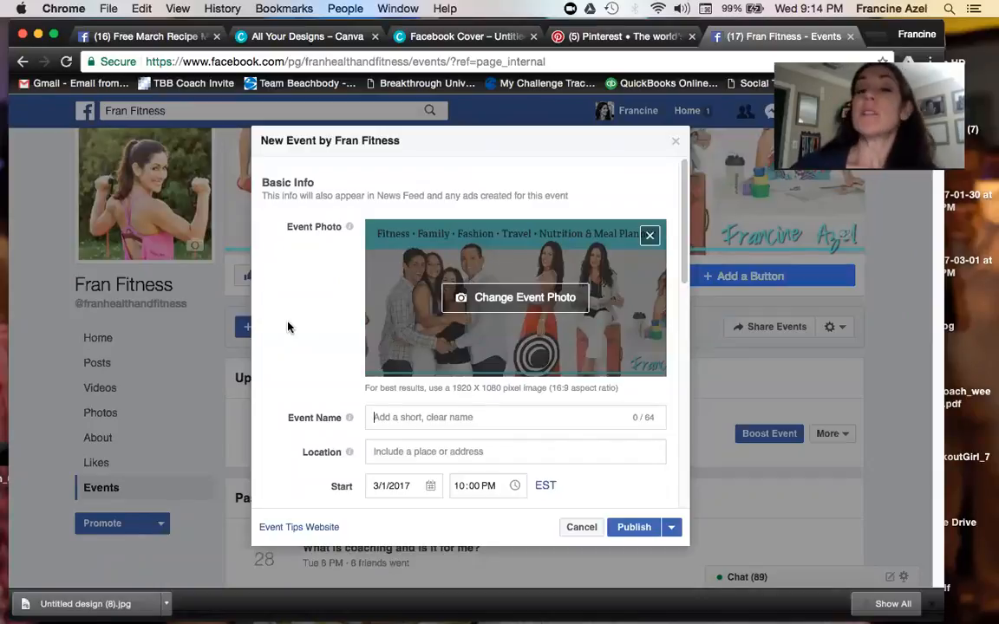
Step: Replace the event photo with Untitled design (8).jpg from Downloads and compare it with the original Canva design
click(508, 299)
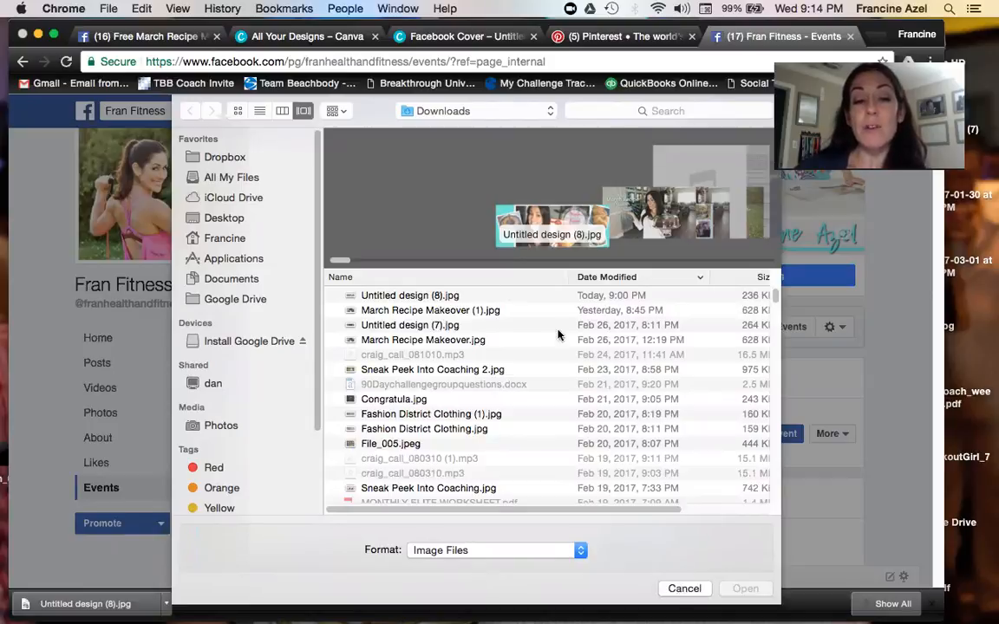
click(385, 297)
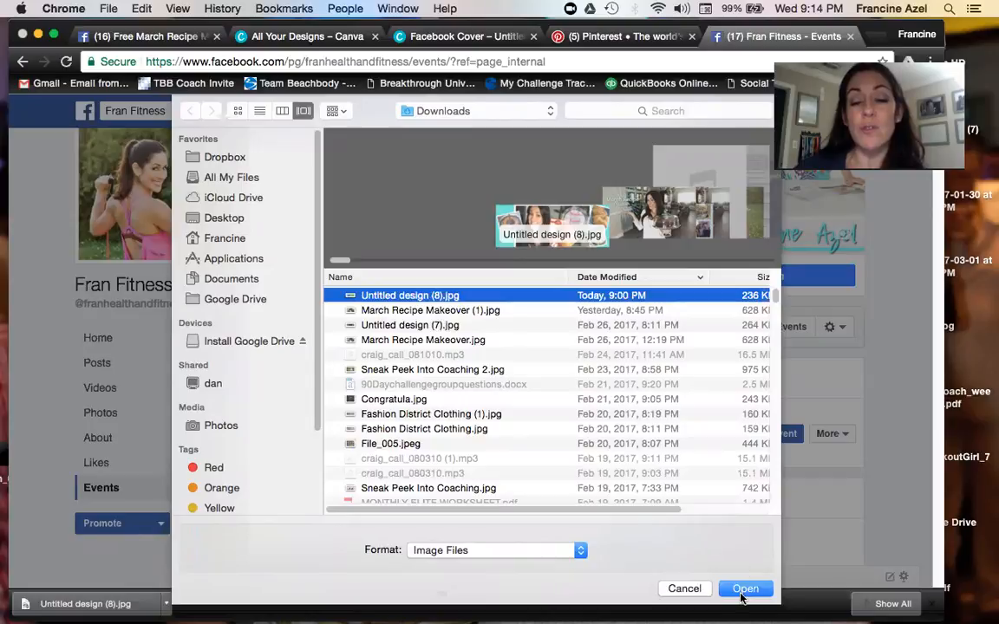
click(743, 589)
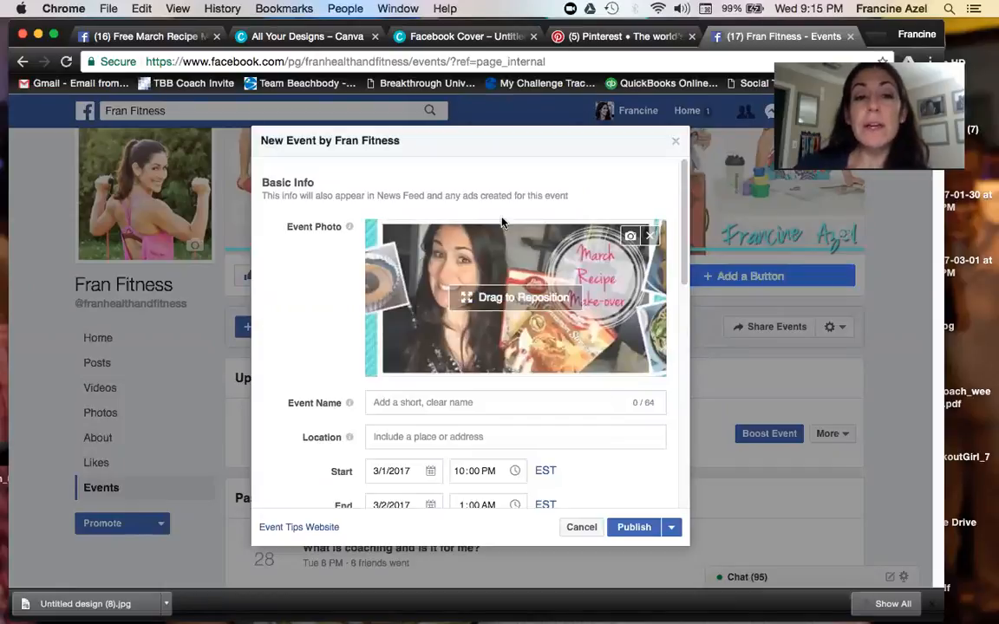
click(460, 36)
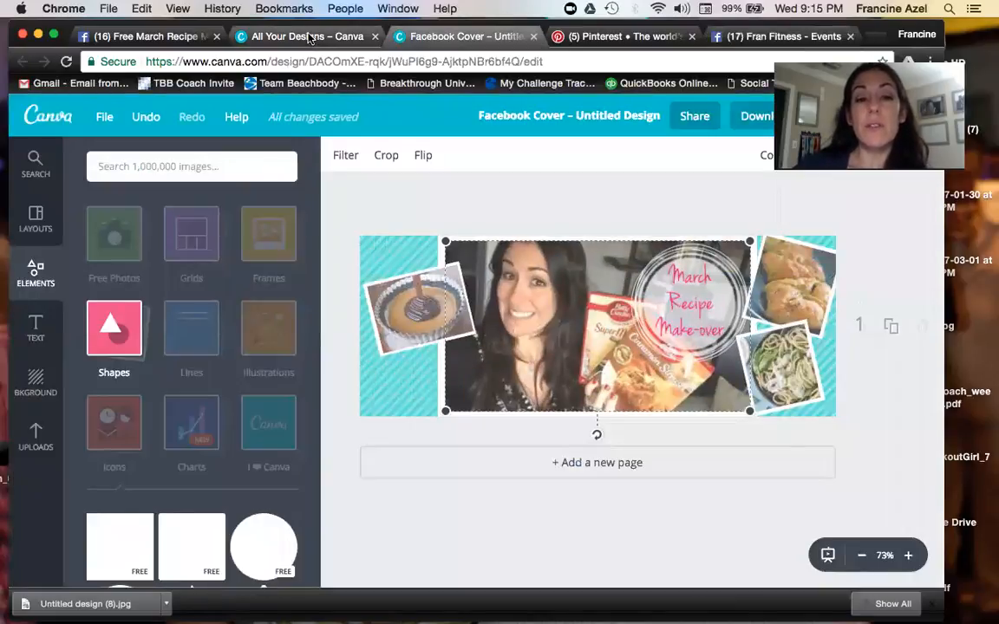
click(742, 36)
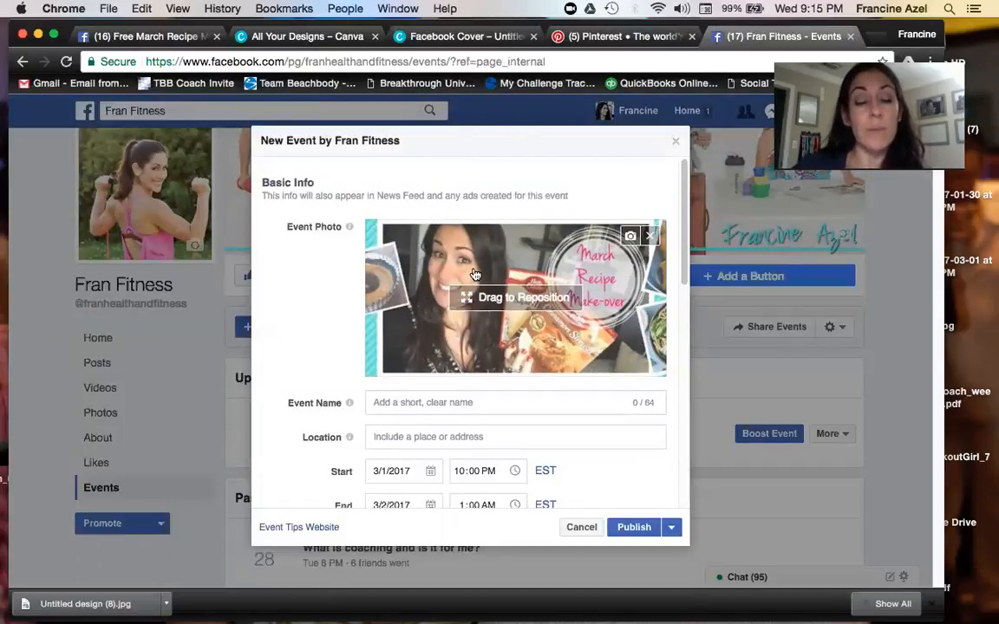
Step: Name the event "Free March Recipe Makeover"
click(430, 402)
text(M)
key(BackSpace)
text(Free March Recipe)
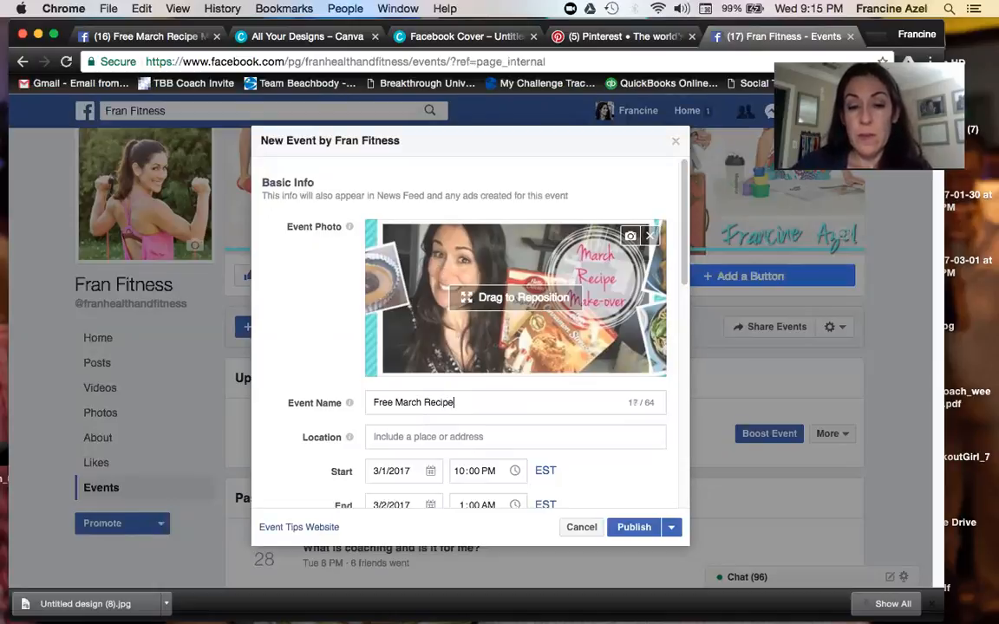
text(Makeover)
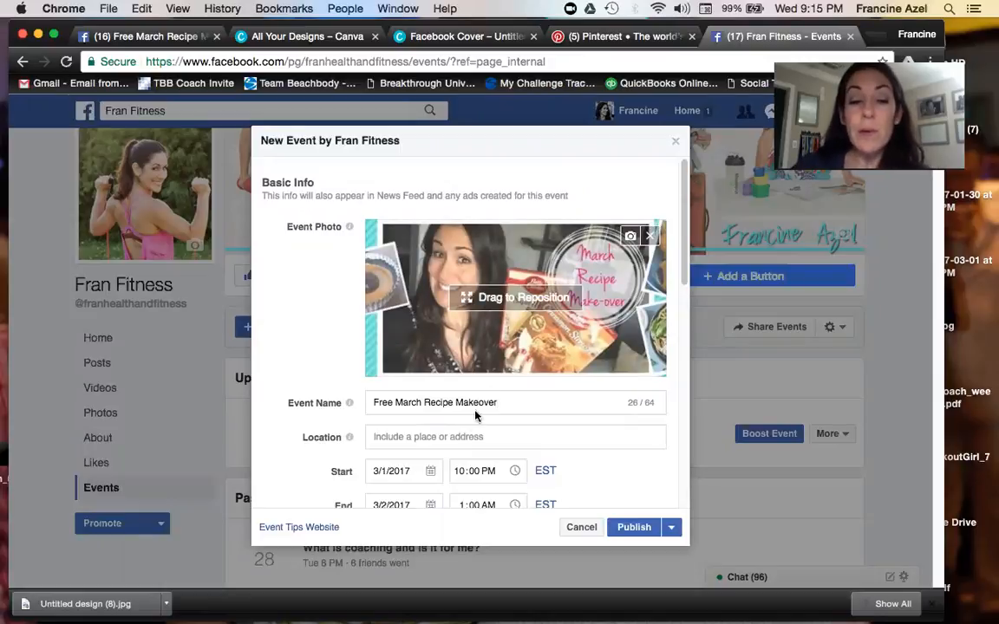
Step: Enter "Online right here" as the event's location
text(Online)
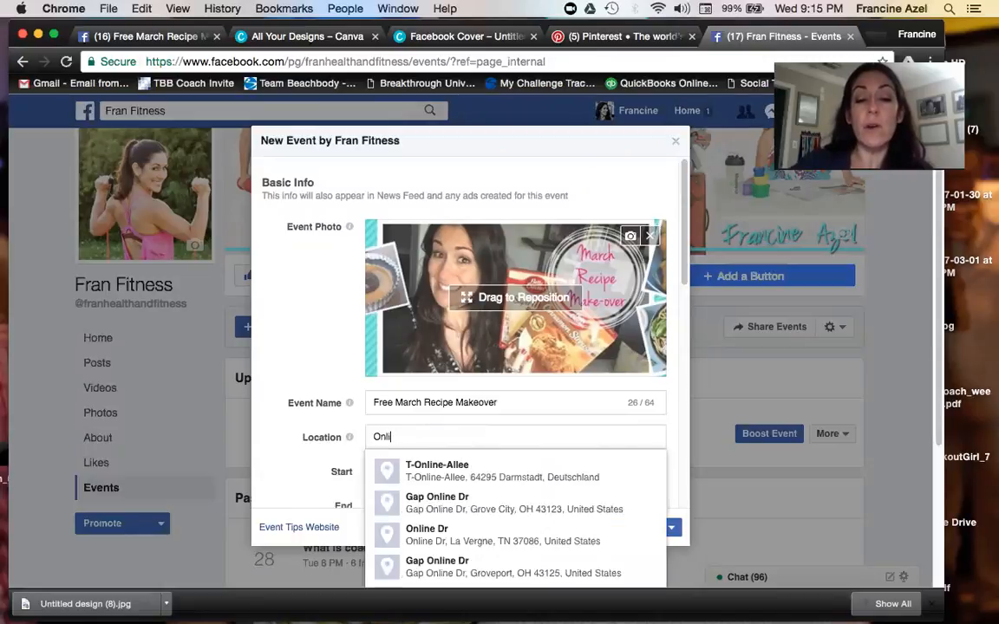
key(BackSpace)
key(BackSpace)
key(BackSpace)
key(BackSpace)
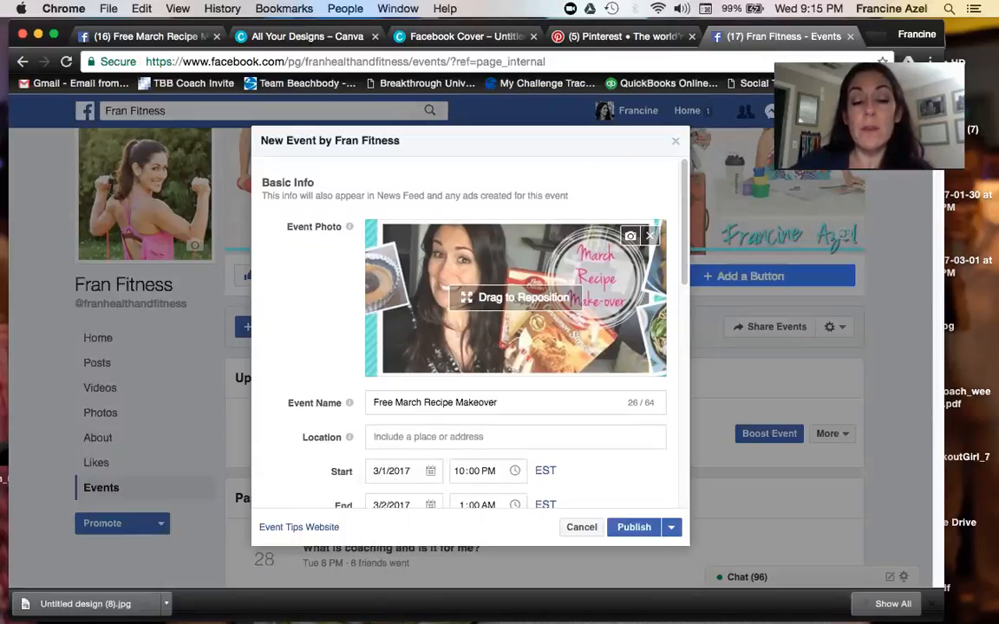
text(ONline)
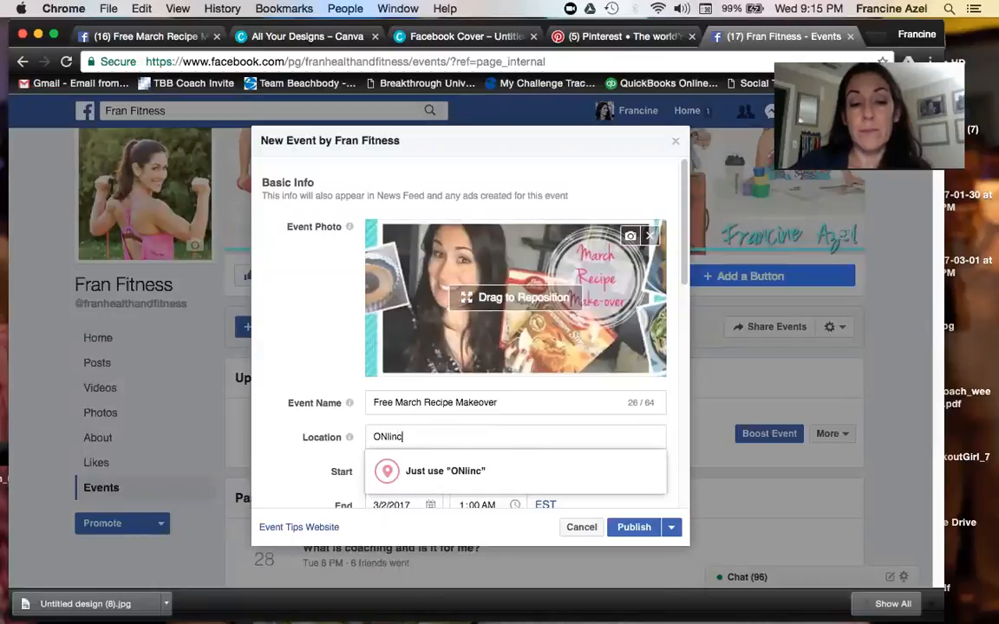
key(BackSpace)
key(BackSpace)
key(BackSpace)
key(BackSpace)
key(BackSpace)
text(nl)
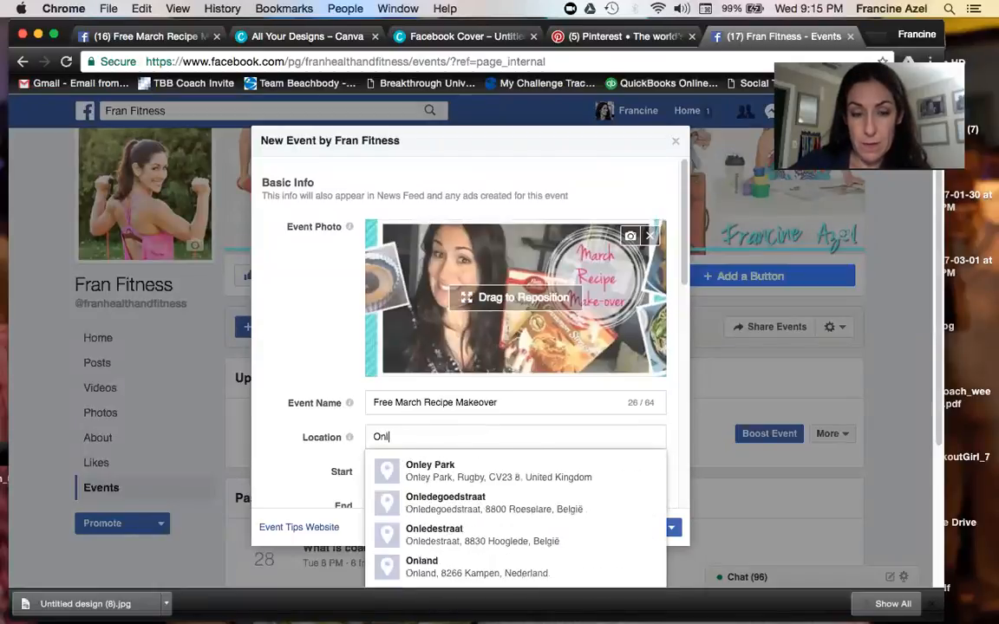
text(ine)
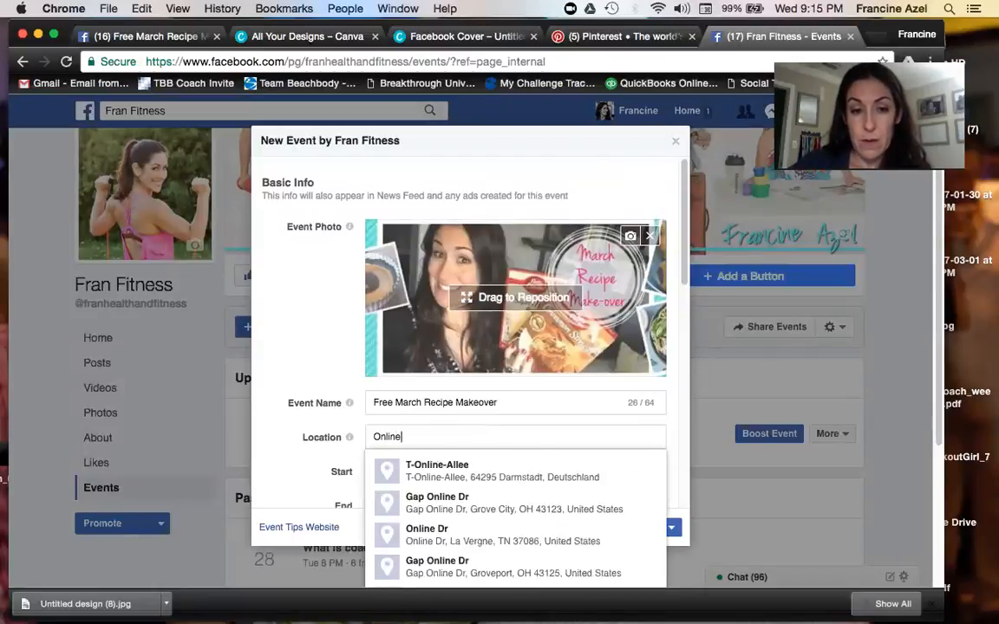
text( right here)
Step: Set the event's start date to 3/6/2017 and its end date to 3/12/2017
scroll(641, 325, down, 2)
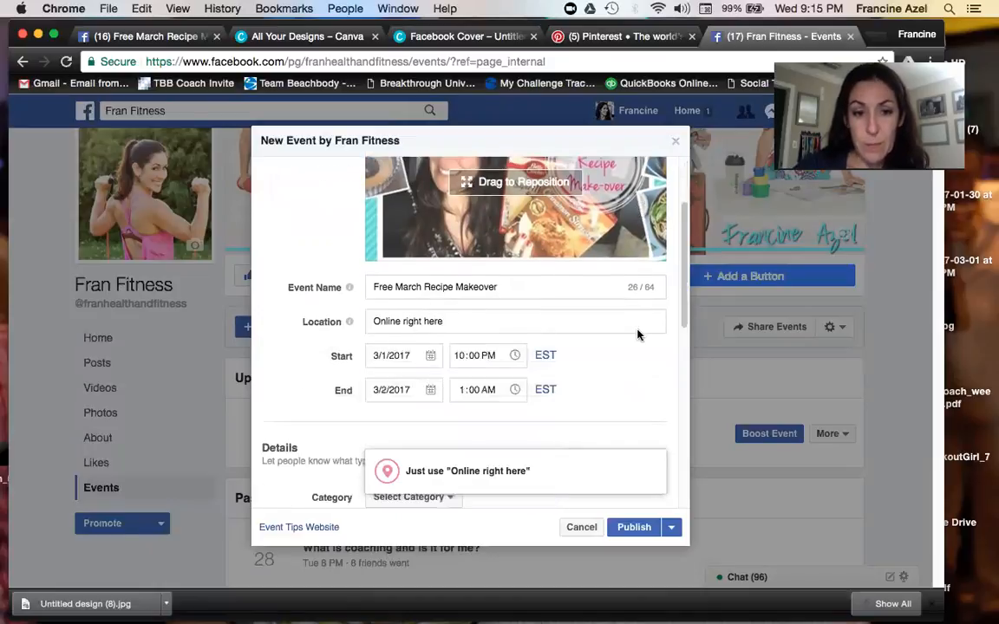
scroll(638, 335, down, 1)
click(405, 296)
click(405, 386)
click(401, 333)
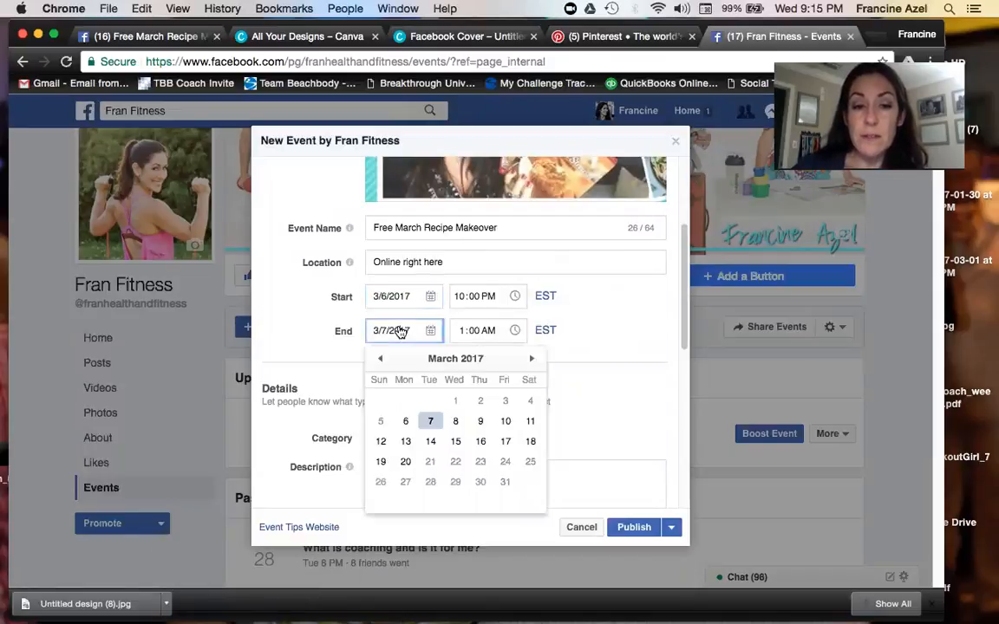
click(380, 441)
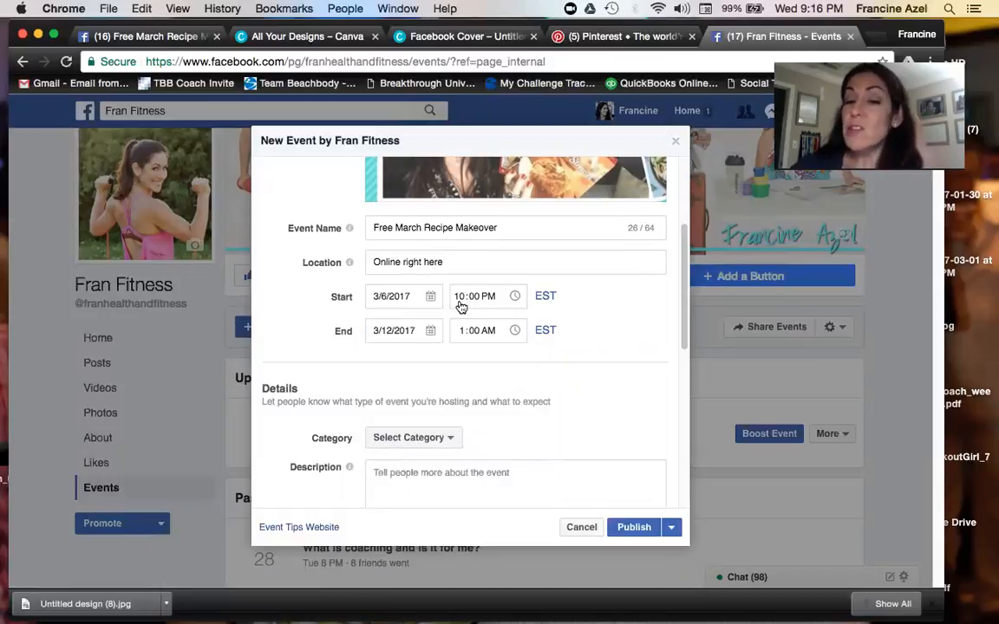
Step: Set the event's start time to 12:00 AM
text(12)
key(Tab)
key(Tab)
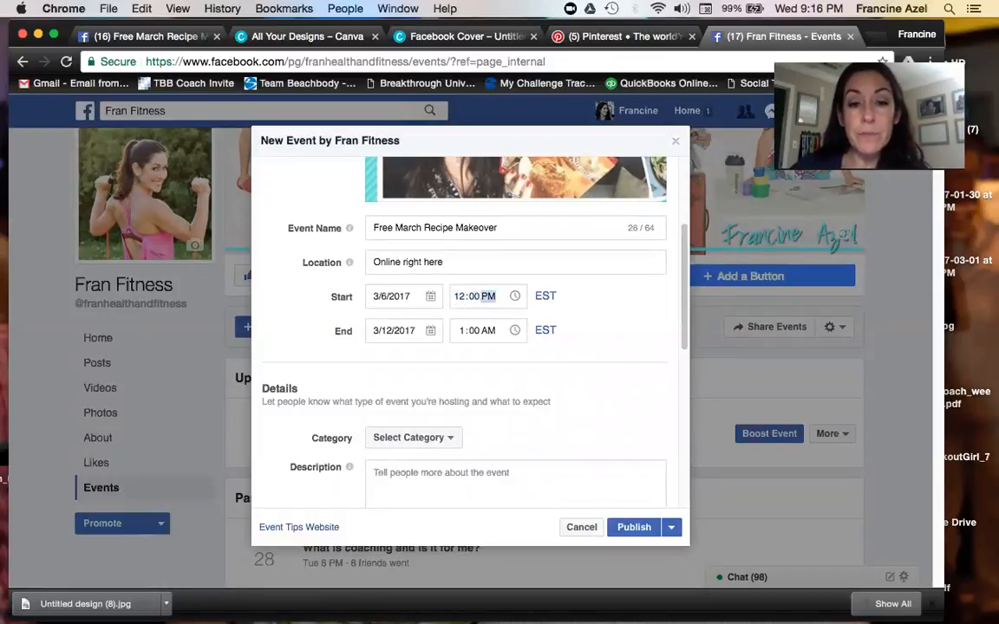
Step: Set the event's end time to 11:59 PM
click(460, 331)
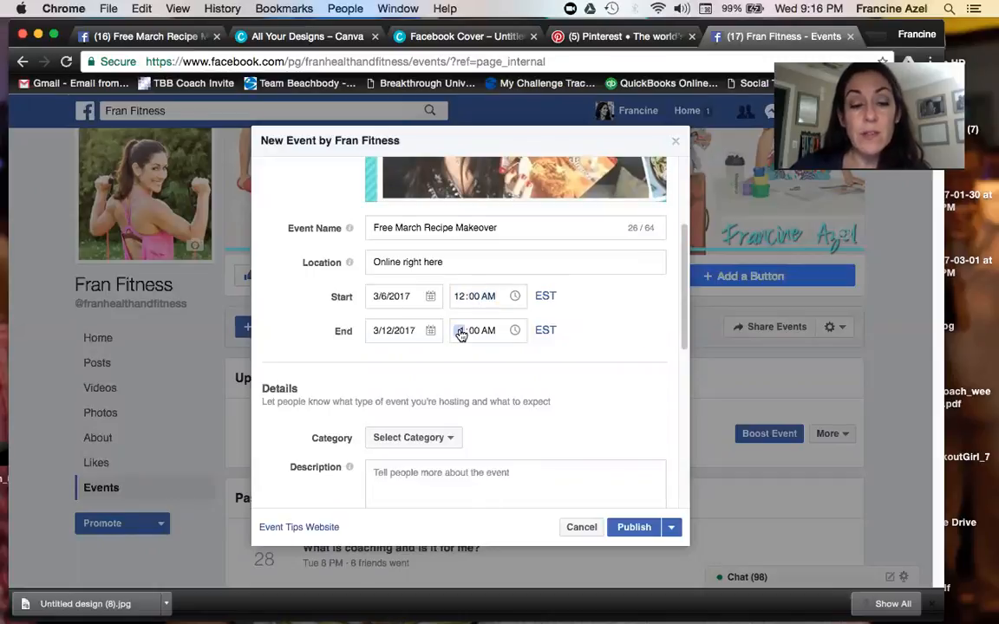
key(Tab)
key(Left)
key(Right)
key(Left)
key(Right)
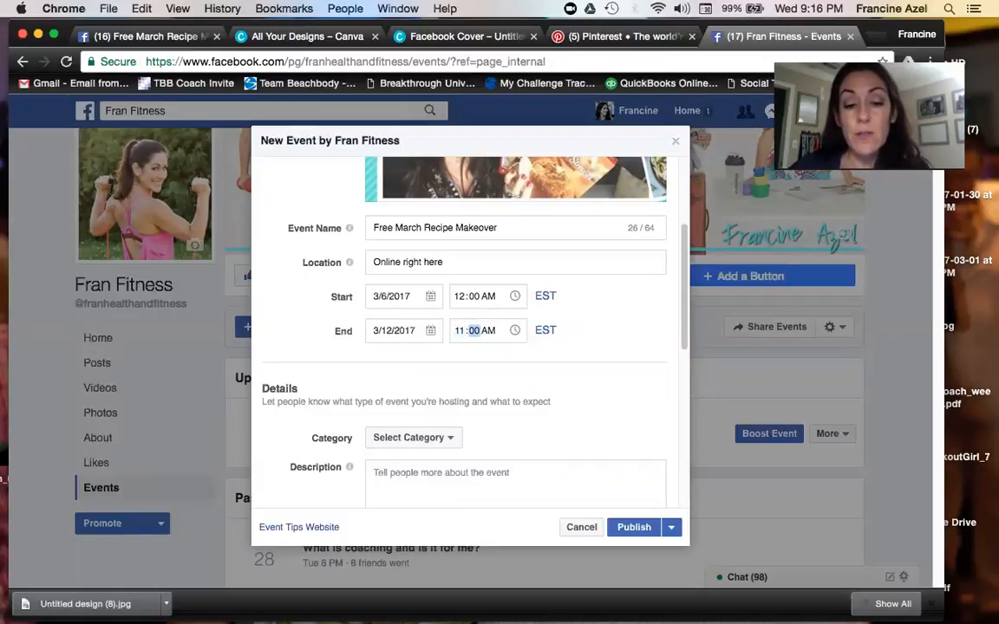
key(Right)
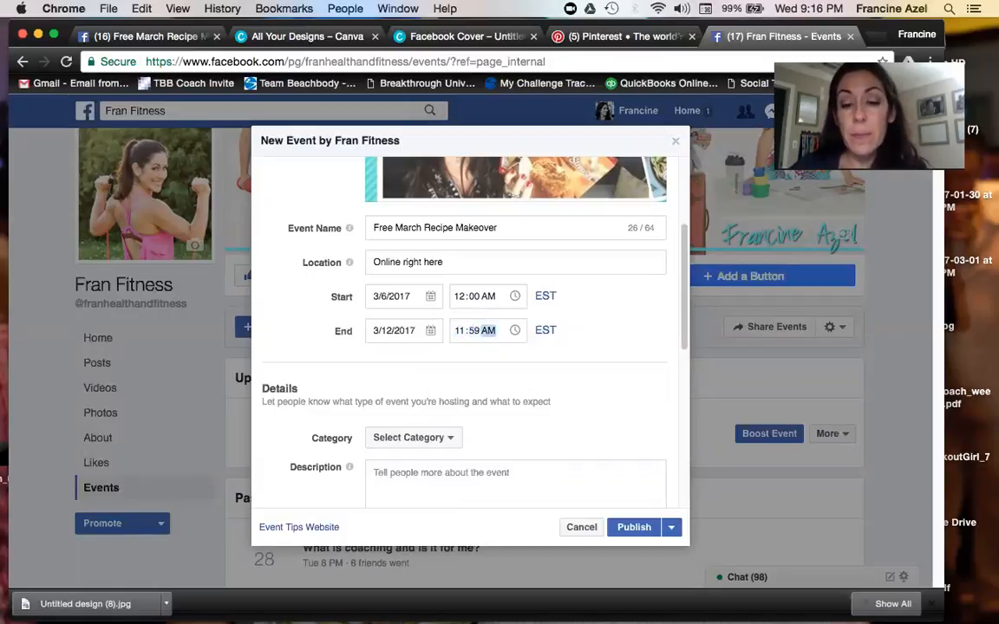
key(p)
Step: Set the event's category to Health · Wellness
scroll(530, 352, down, 3)
click(435, 334)
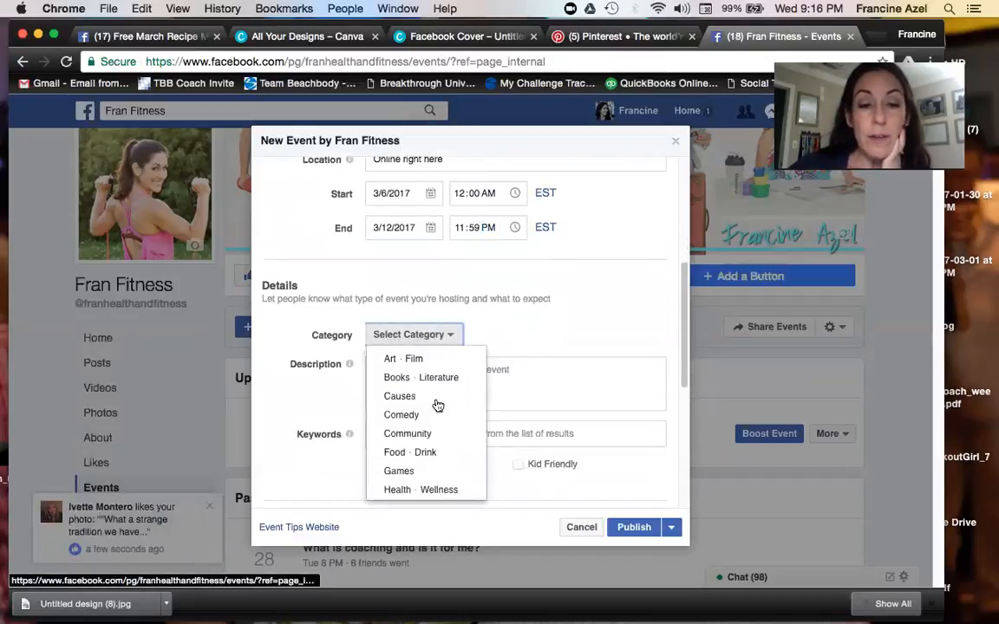
click(430, 491)
Step: Expand and copy the full Details text from the existing Free March Recipe Makeover Bootcamp event page
click(530, 382)
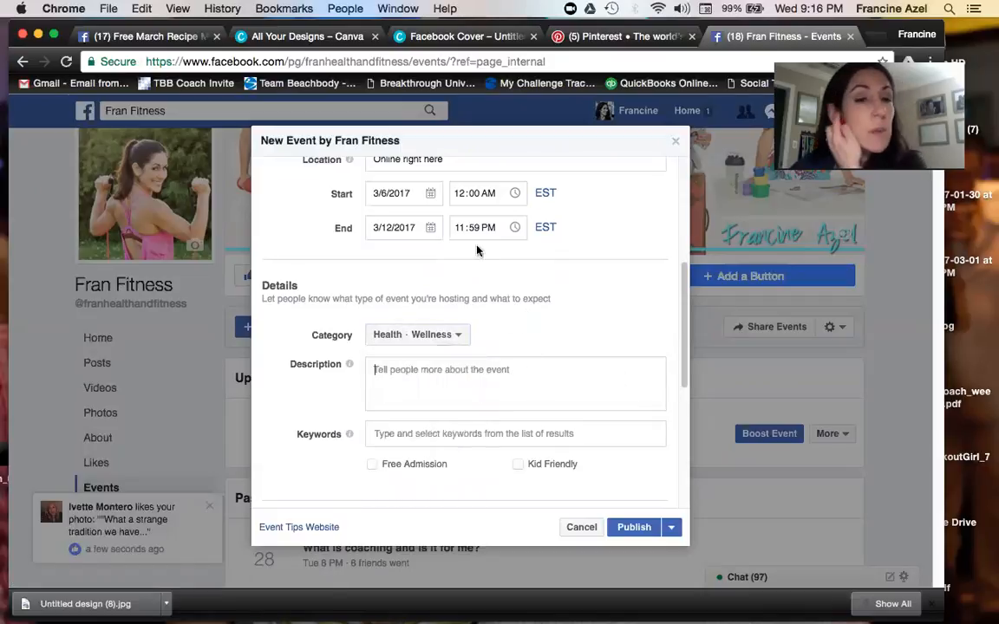
click(163, 35)
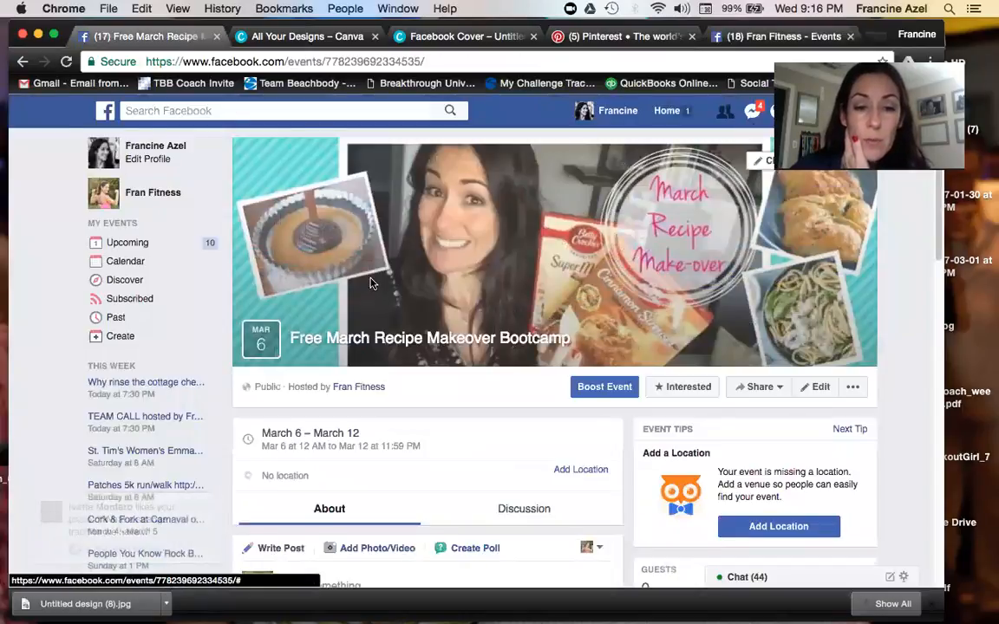
scroll(334, 256, down, 5)
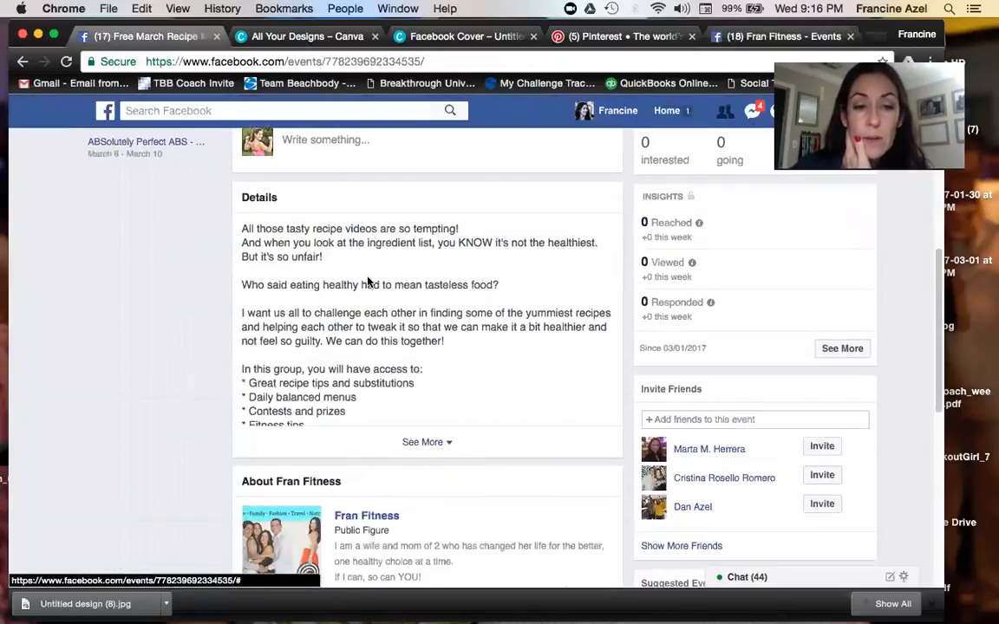
click(436, 443)
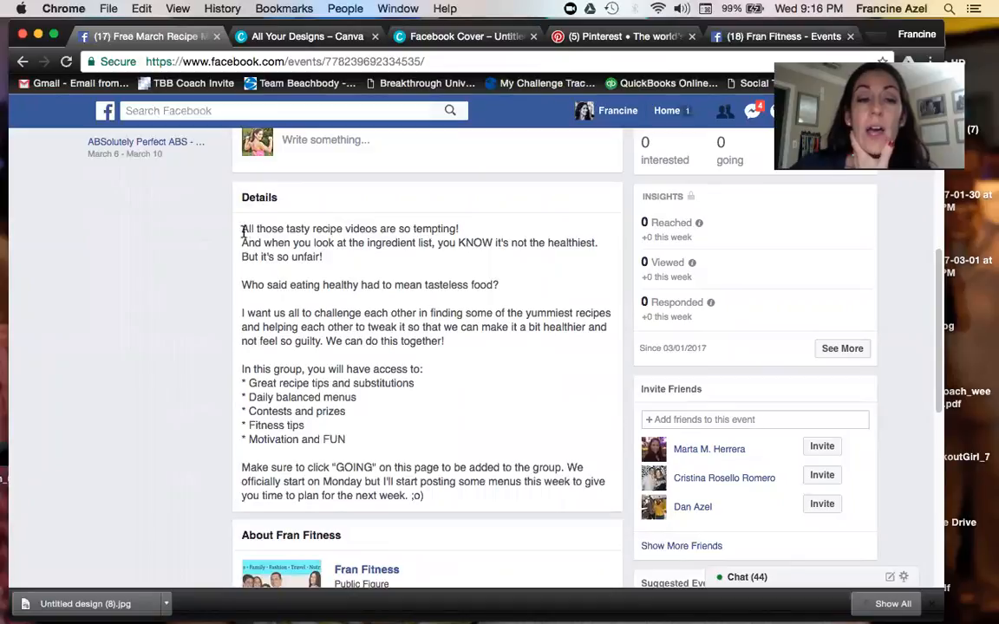
mouse_move(242, 227)
mouse_down()
mouse_move(347, 251)
mouse_move(399, 285)
mouse_move(468, 273)
mouse_move(440, 327)
mouse_move(243, 369)
mouse_move(316, 399)
mouse_move(353, 439)
mouse_up()
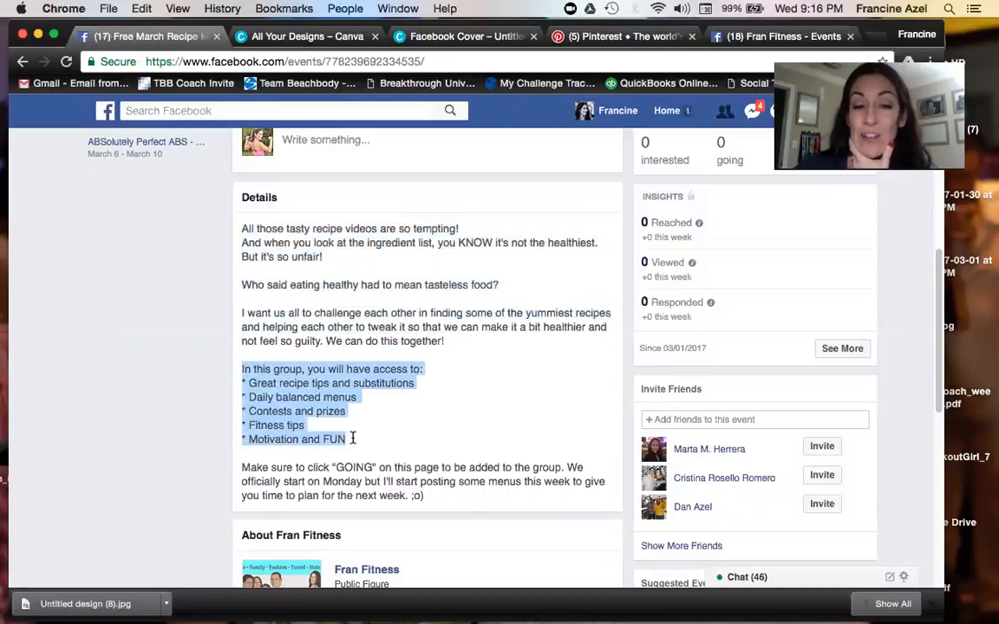
scroll(397, 395, down, 4)
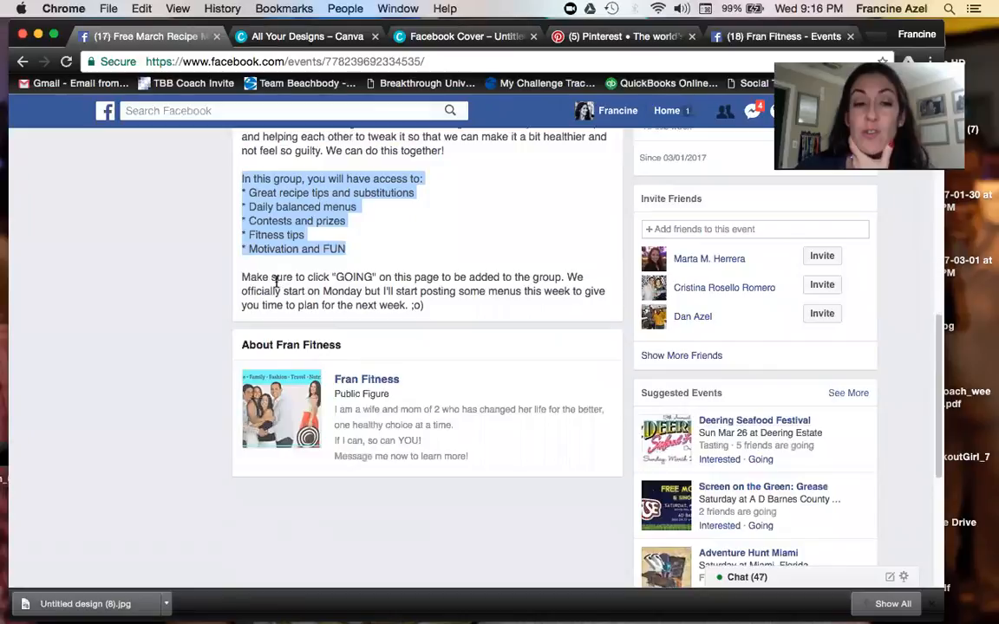
drag(243, 277, 425, 305)
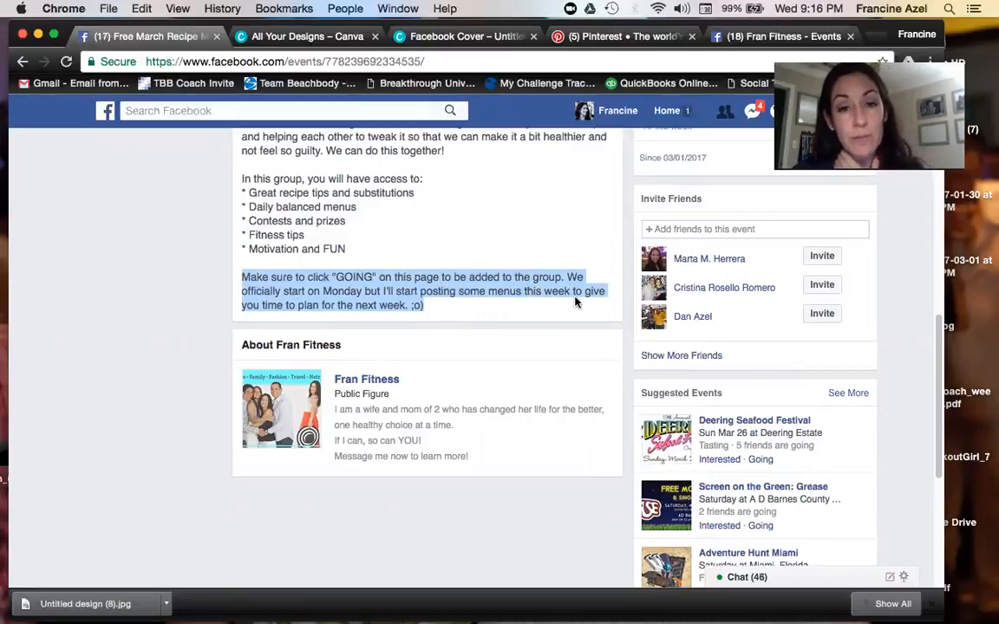
drag(425, 306, 244, 252)
key(ctrl+c)
scroll(353, 207, up, 3)
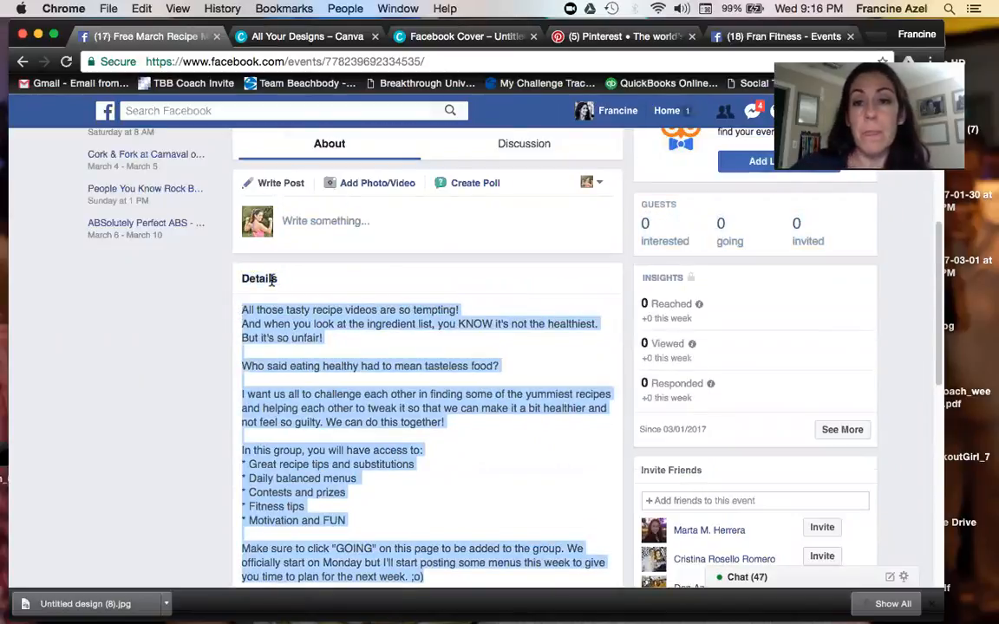
Step: Paste the copied details text into the new event's description and review it down to the keywords section
click(763, 36)
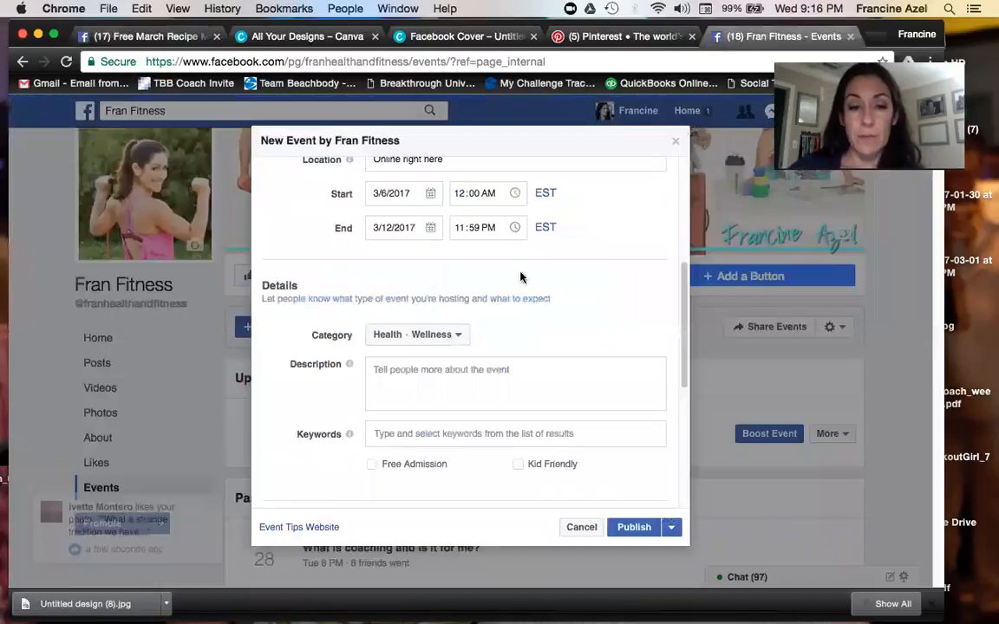
click(470, 371)
key(ctrl+v)
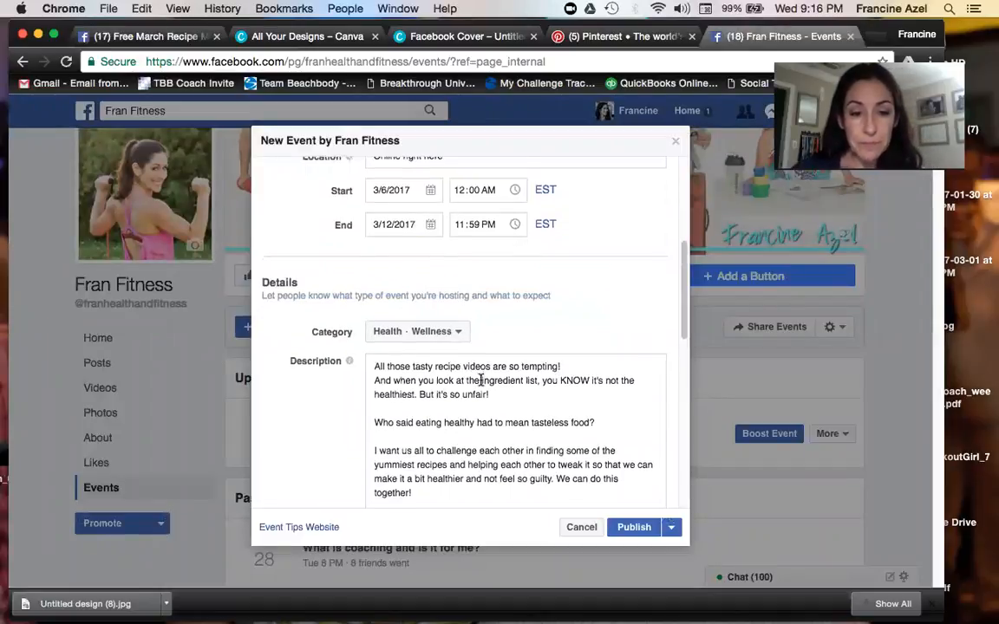
scroll(480, 379, down, 3)
scroll(434, 340, down, 5)
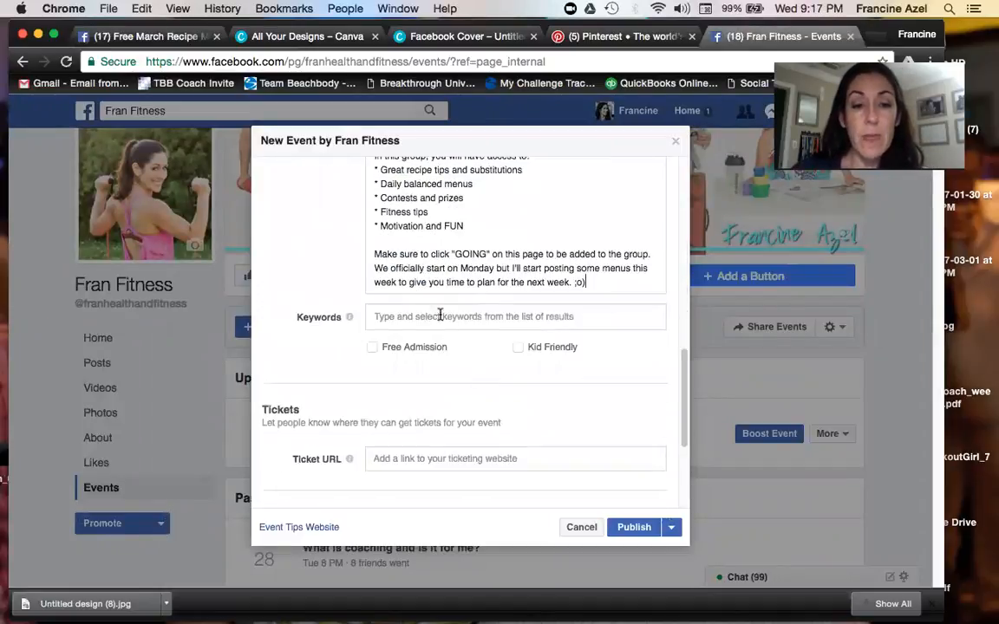
scroll(408, 338, down, 3)
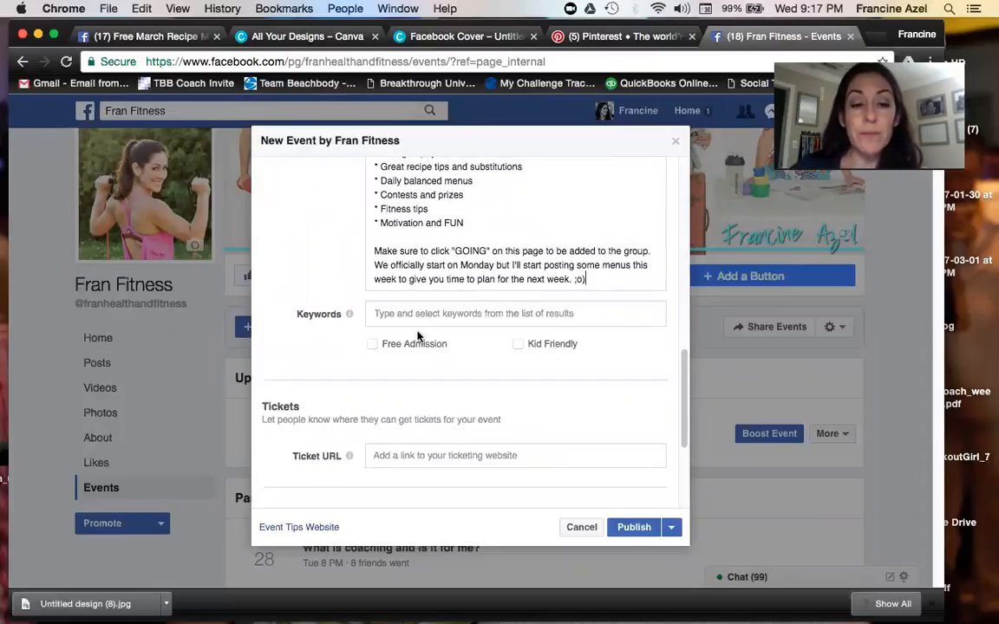
Step: Review the new event's ticket, co-host, posting and publishing options, and close the event form without publishing
scroll(390, 390, down, 3)
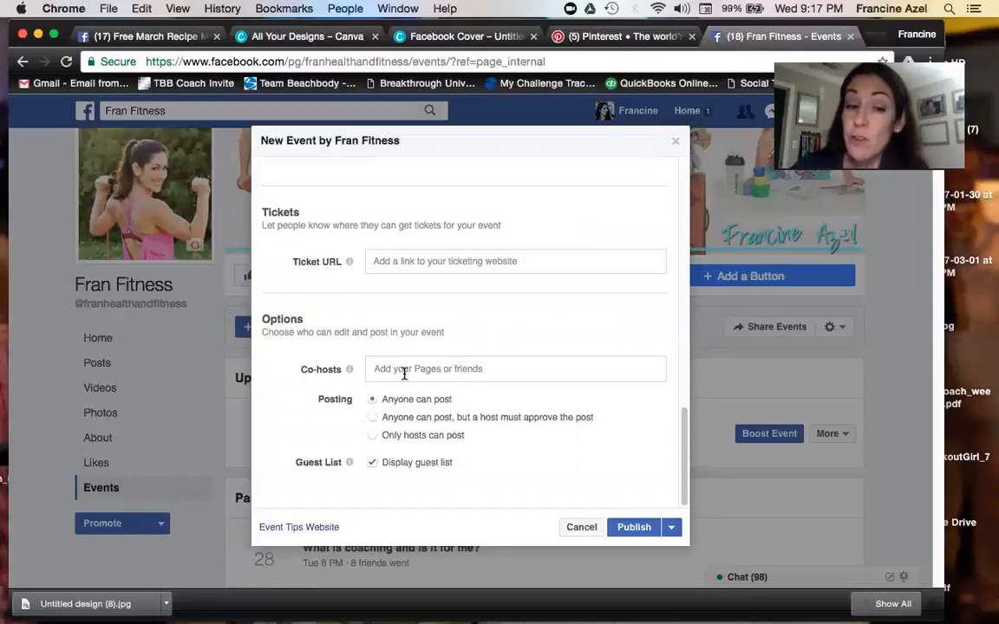
click(674, 528)
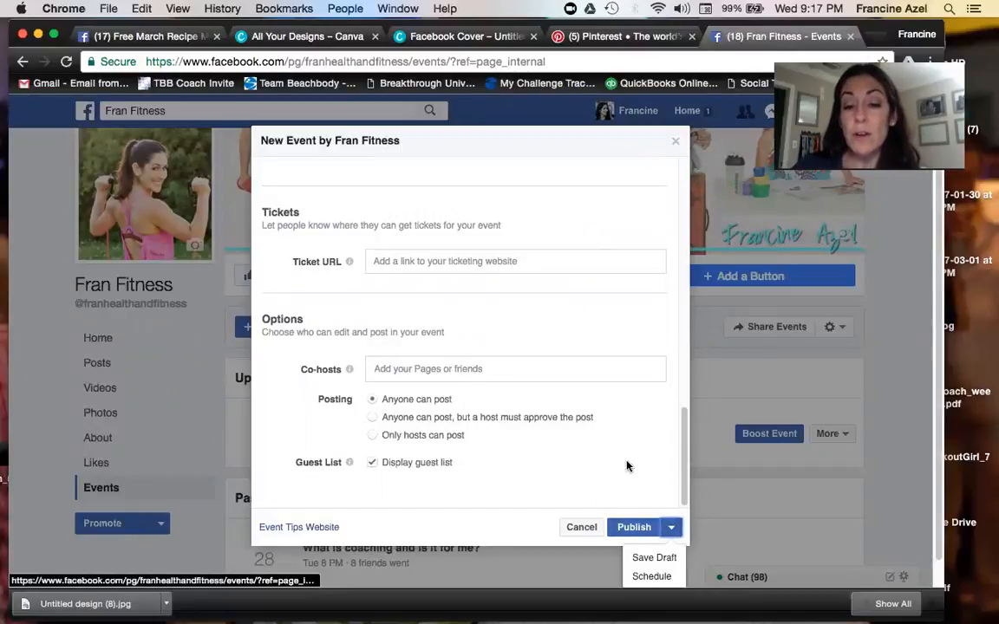
scroll(648, 499, down, 1)
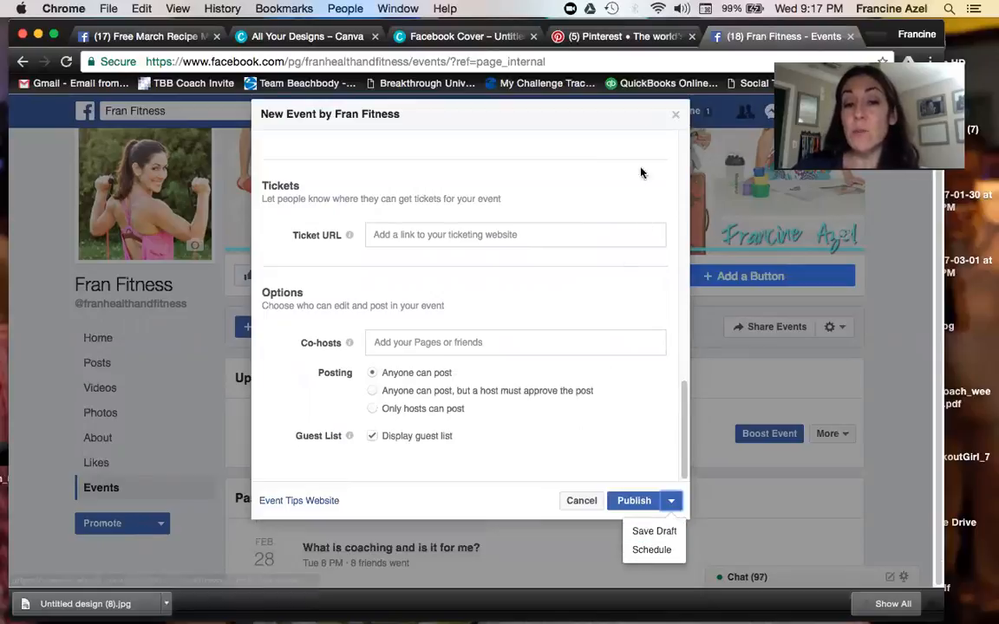
click(675, 115)
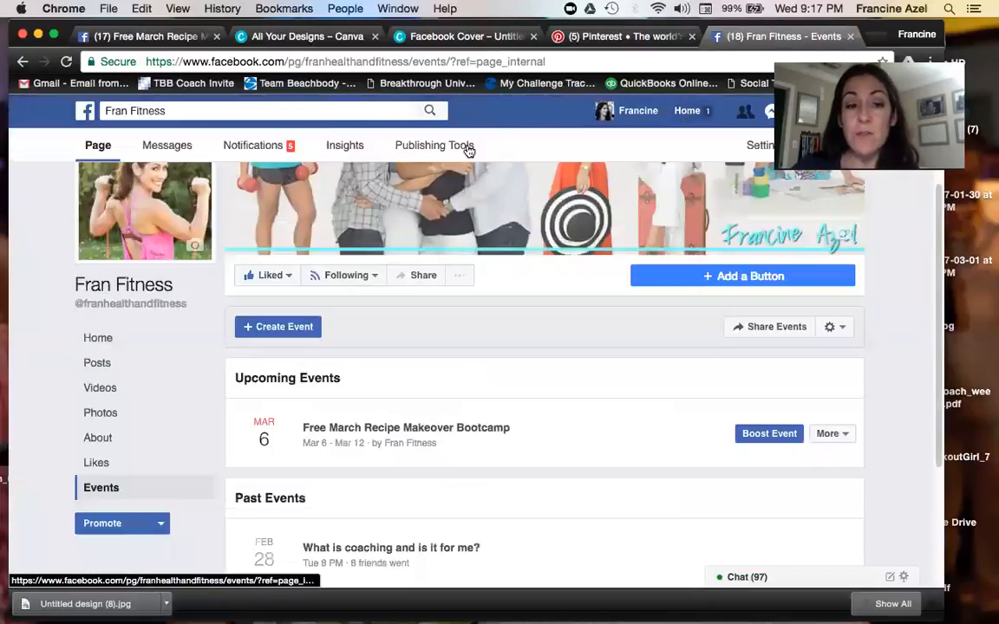
Step: Switch to the existing Free March Recipe Makeover Bootcamp event page and look over its cover, dates, location and details
click(143, 36)
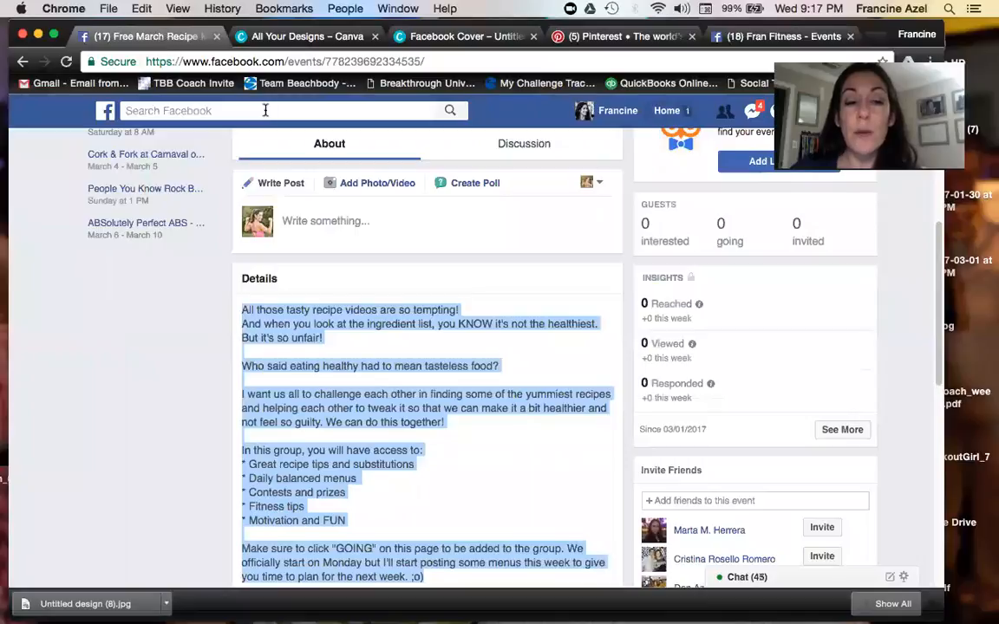
click(569, 338)
scroll(569, 334, up, 3)
scroll(569, 334, up, 5)
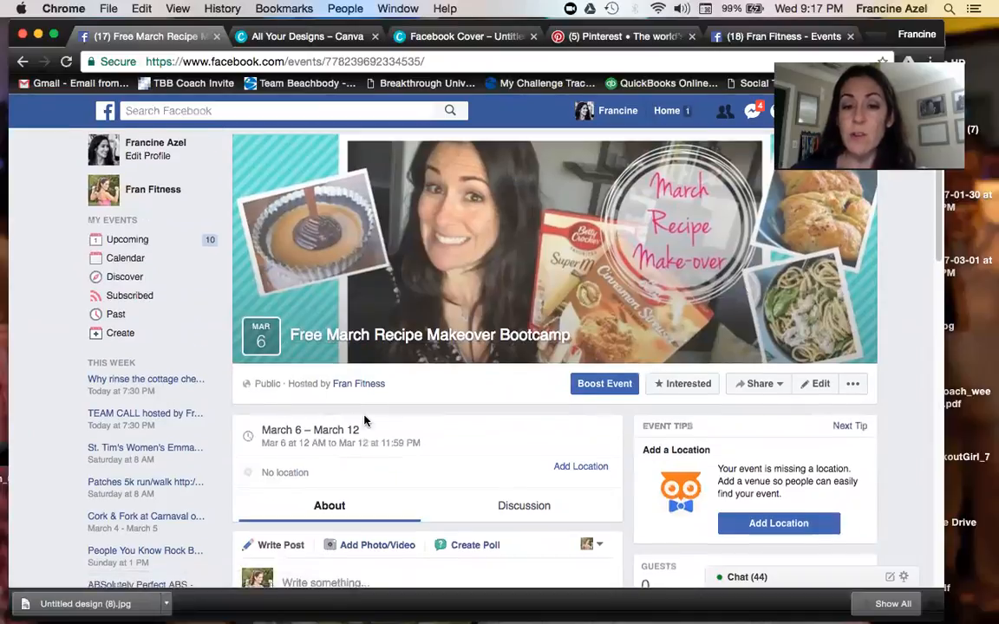
scroll(411, 467, down, 4)
scroll(434, 459, down, 1)
scroll(469, 450, up, 4)
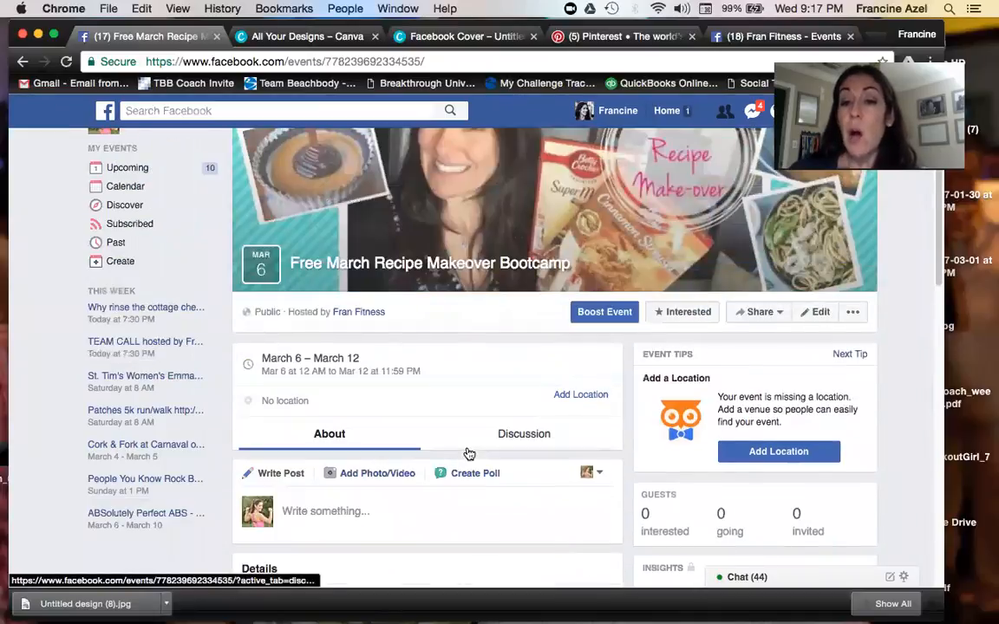
scroll(470, 453, up, 1)
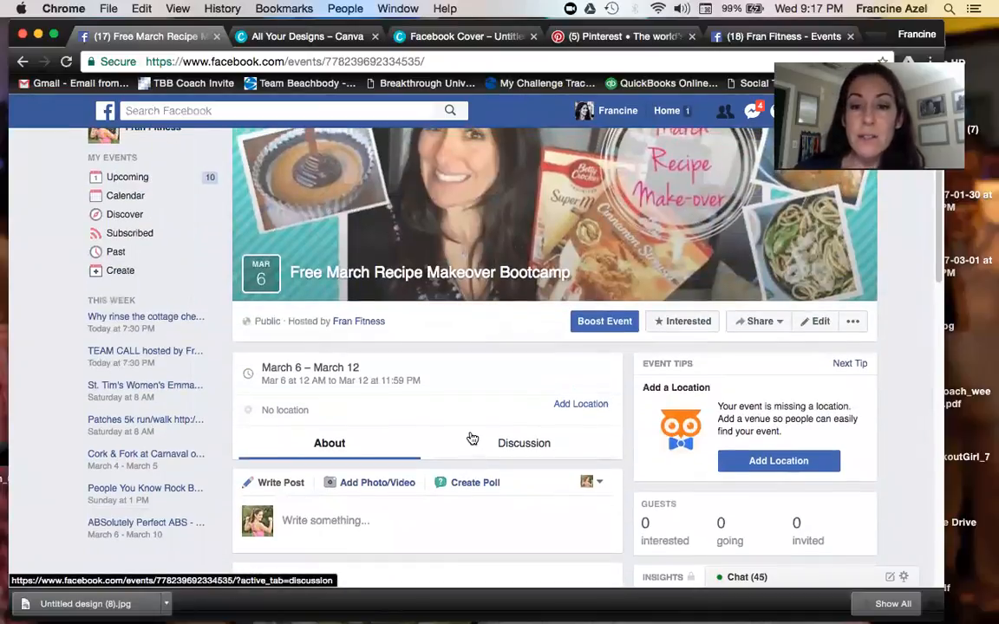
Step: Start sharing the event in a private Messenger message and add a friend as the recipient
click(757, 321)
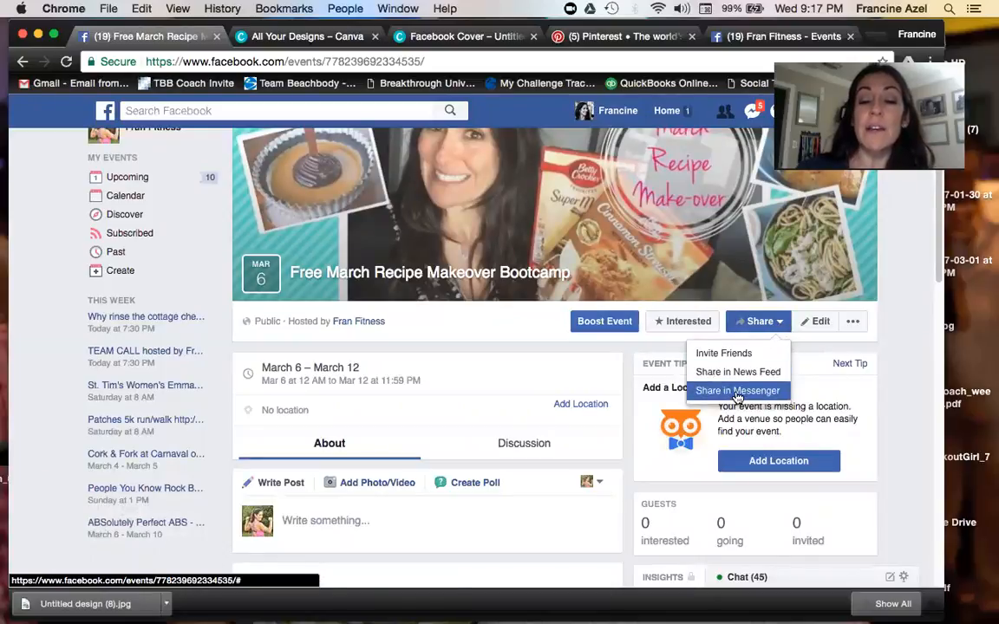
click(737, 391)
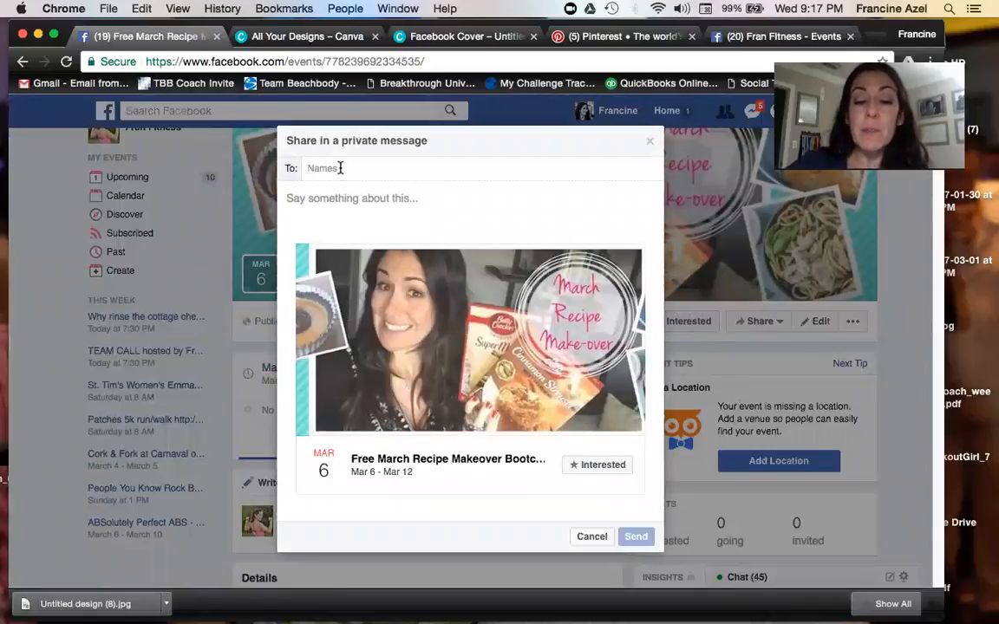
text(tina)
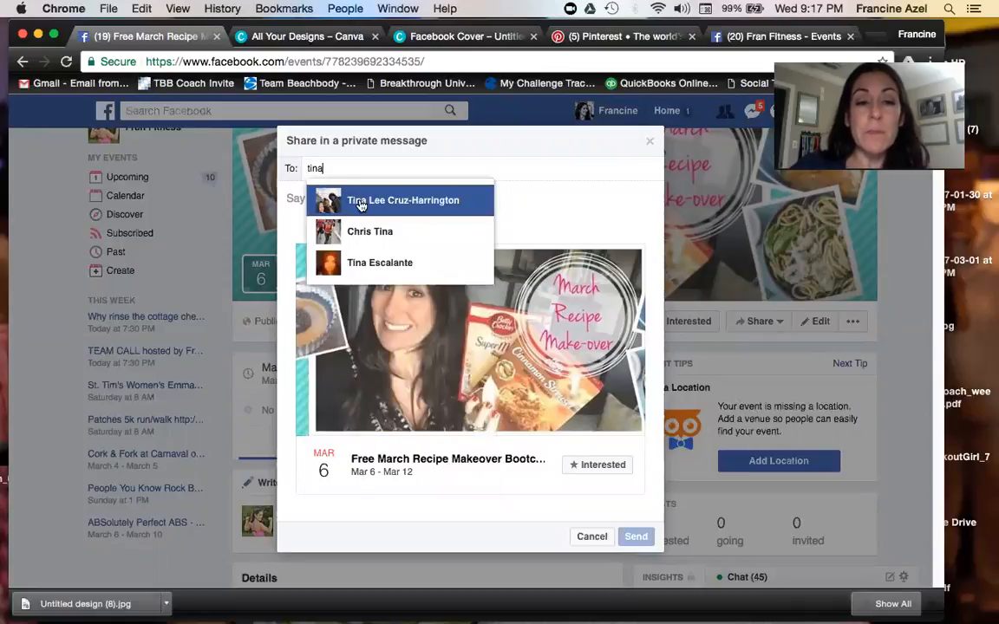
click(361, 203)
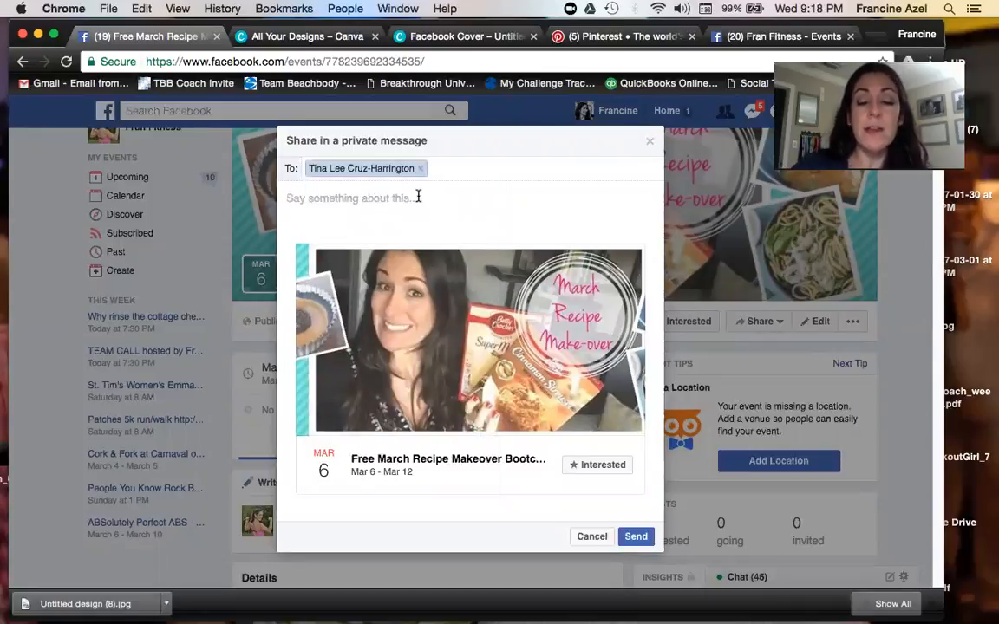
Step: Address the friend by name, write "I thought of you when I created this event. I know how much you love a good recipe.", and discard it
click(417, 198)
text(Hi Tina)
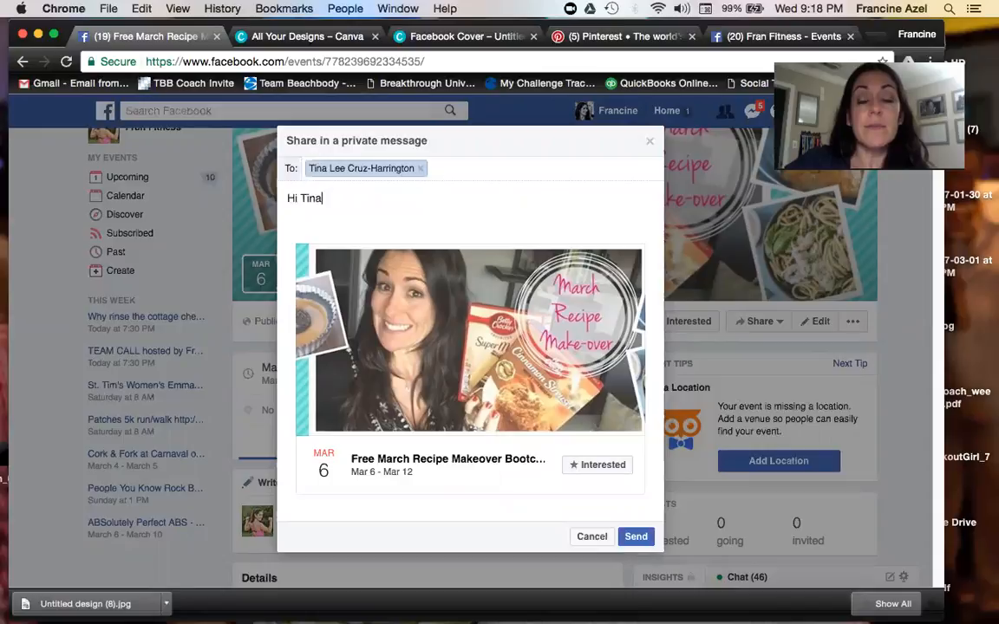
text(. I thought of you when I created this event. I know how much you love a good )
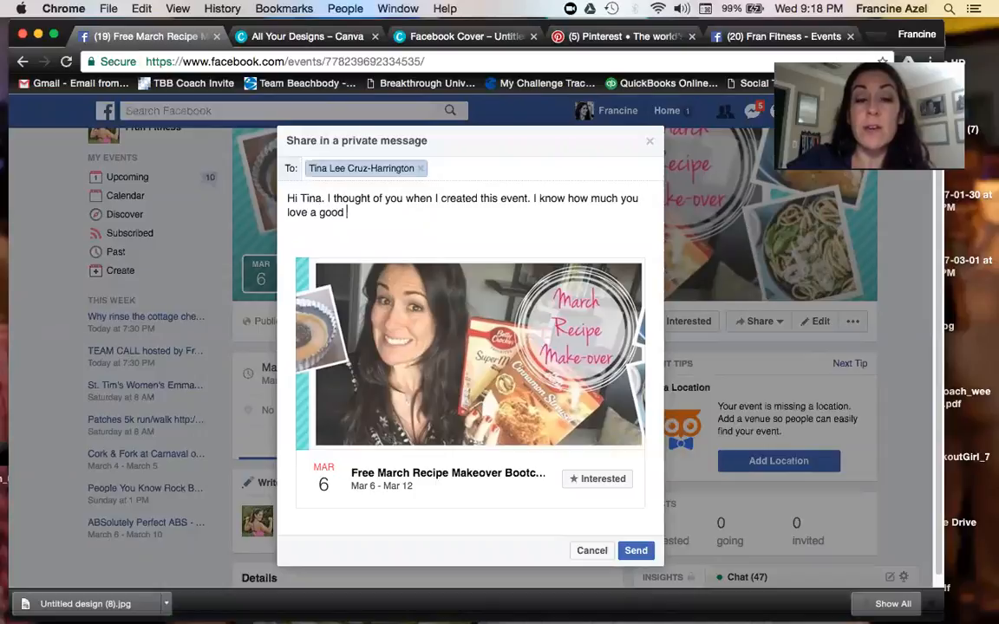
text(recipe.)
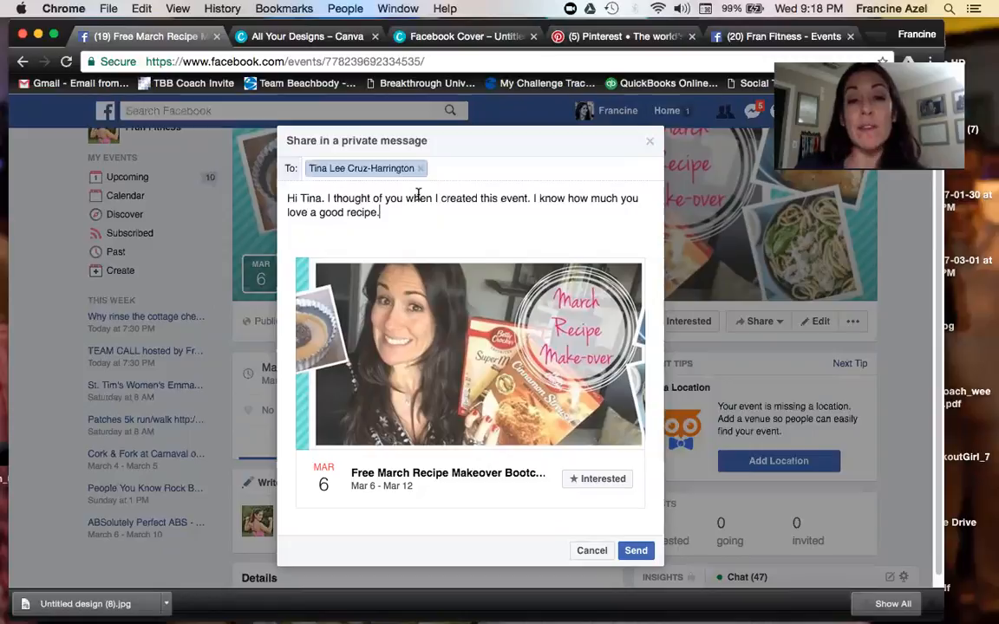
scroll(577, 479, down, 1)
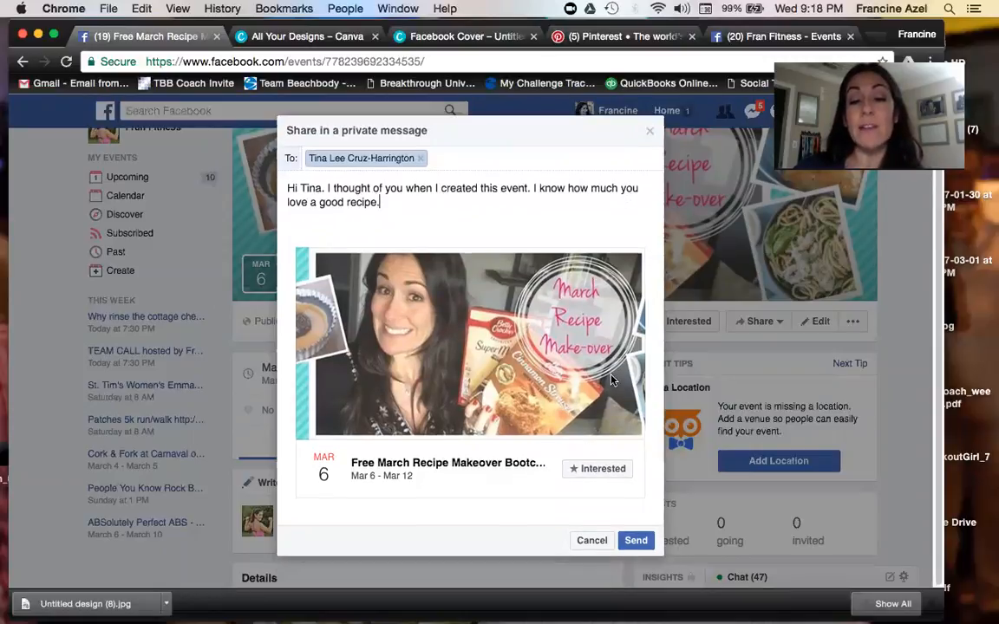
scroll(613, 362, up, 1)
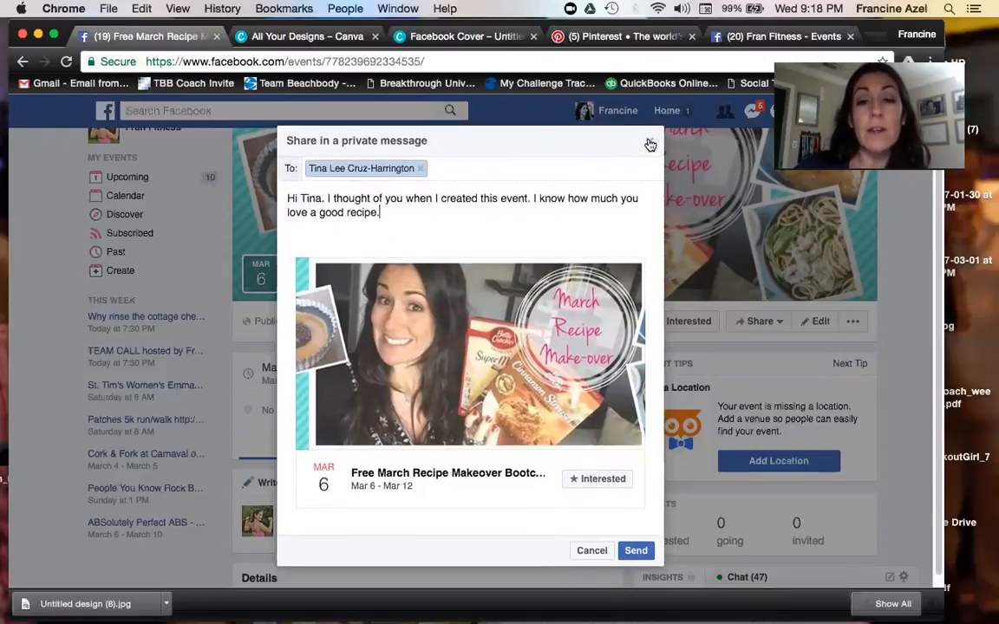
click(650, 142)
click(755, 325)
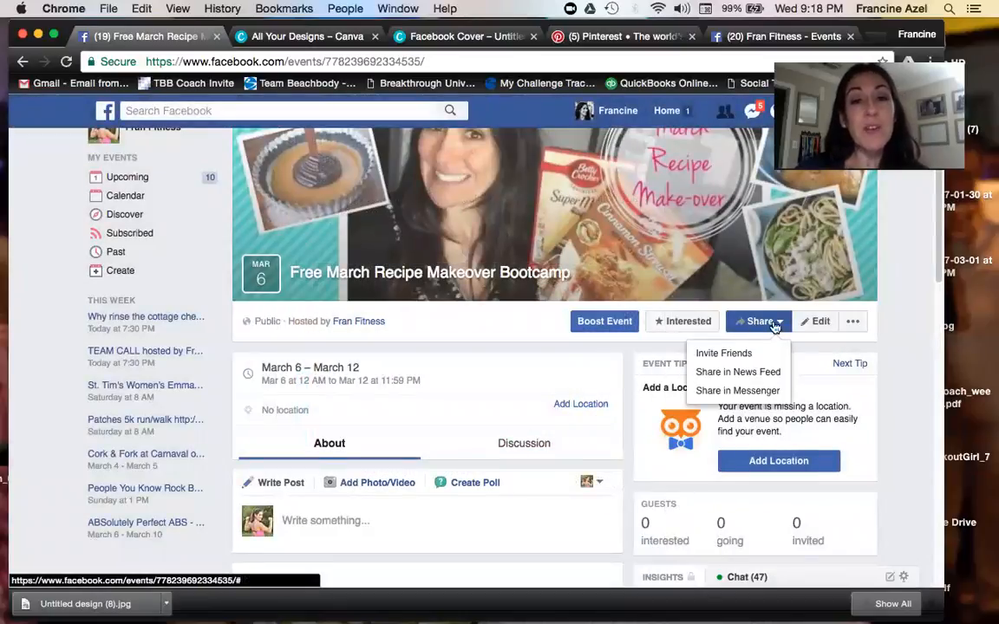
click(774, 327)
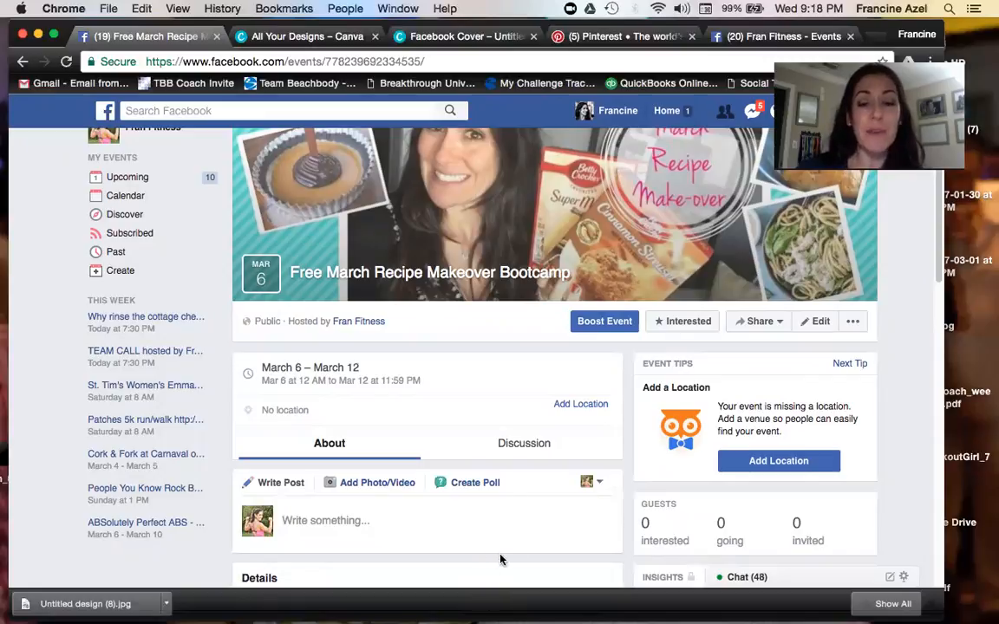
click(756, 323)
click(665, 488)
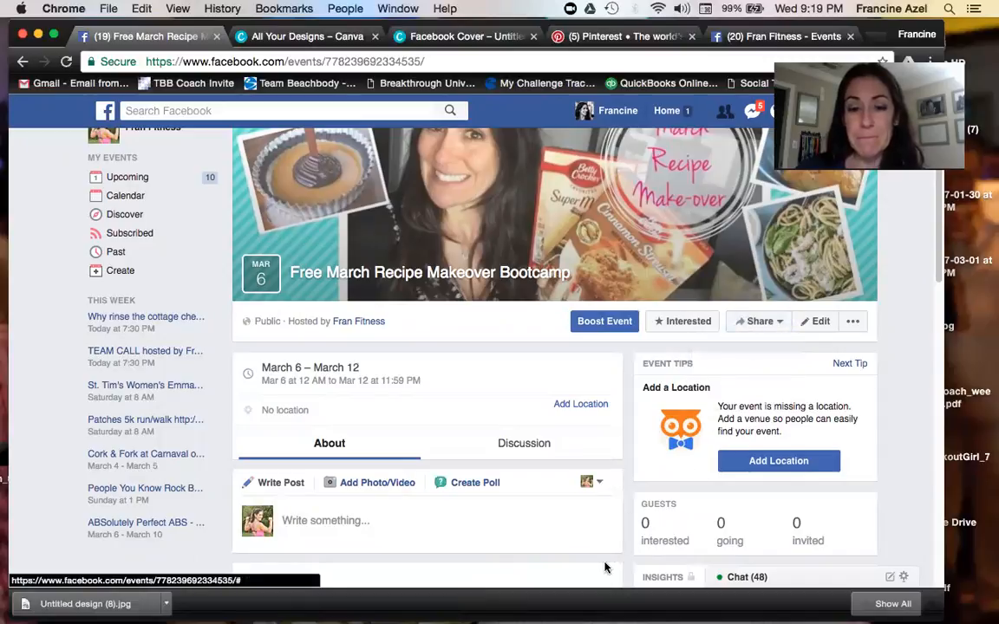